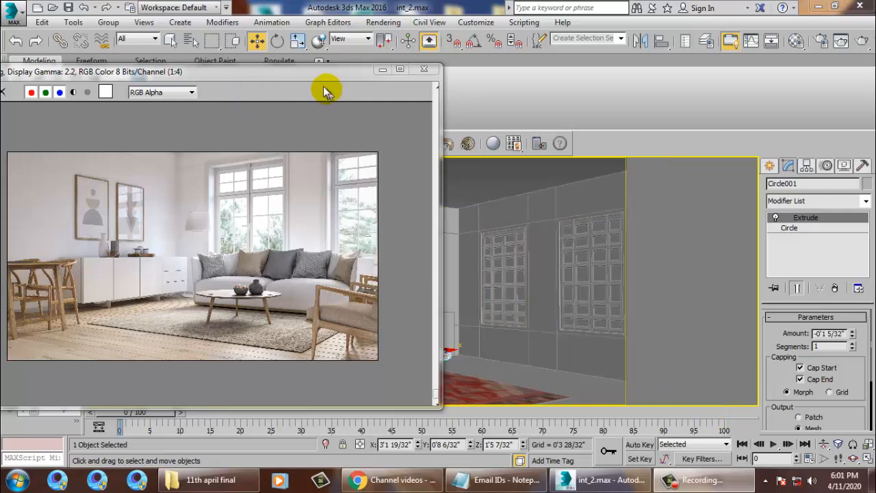
Examine the wooden dining table beside the sideboard in the reference photo and the corresponding empty floor area in the room model
drag(311, 78, 206, 74)
click(467, 255)
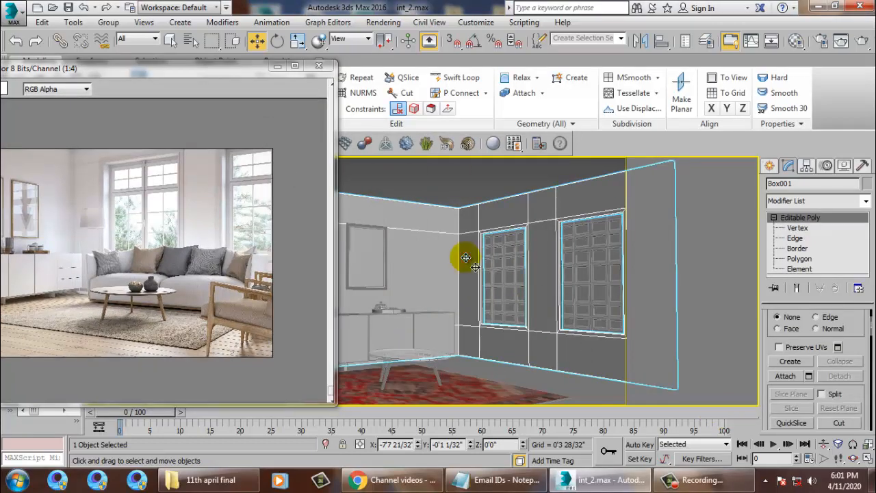
alt+middle_drag(468, 292, 507, 302)
scroll(491, 333, up, 4)
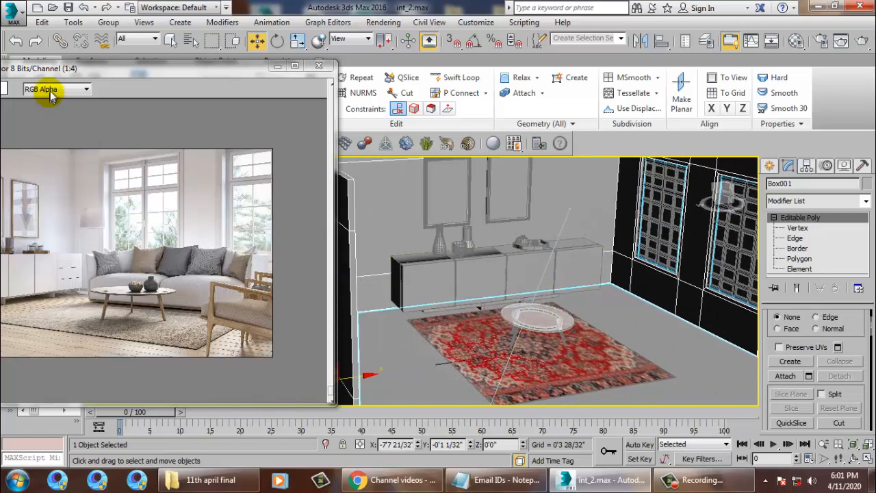
drag(68, 67, 204, 37)
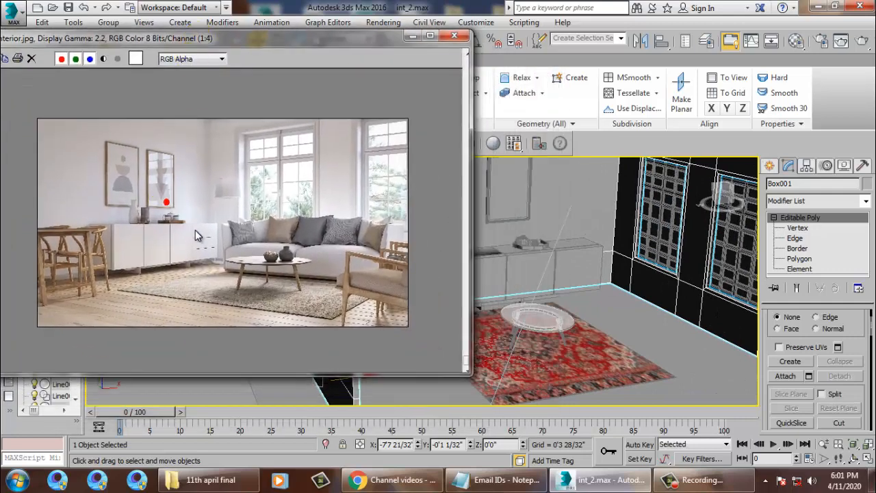
scroll(80, 240, up, 2)
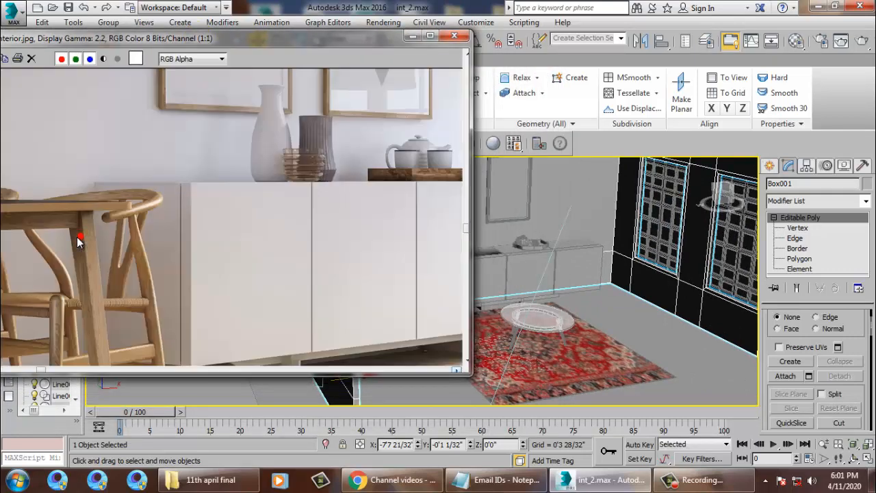
scroll(82, 238, down, 1)
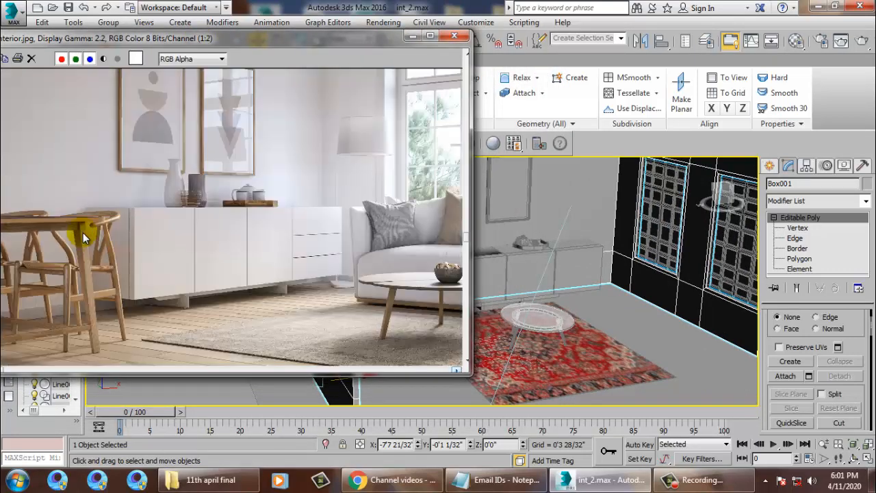
click(411, 38)
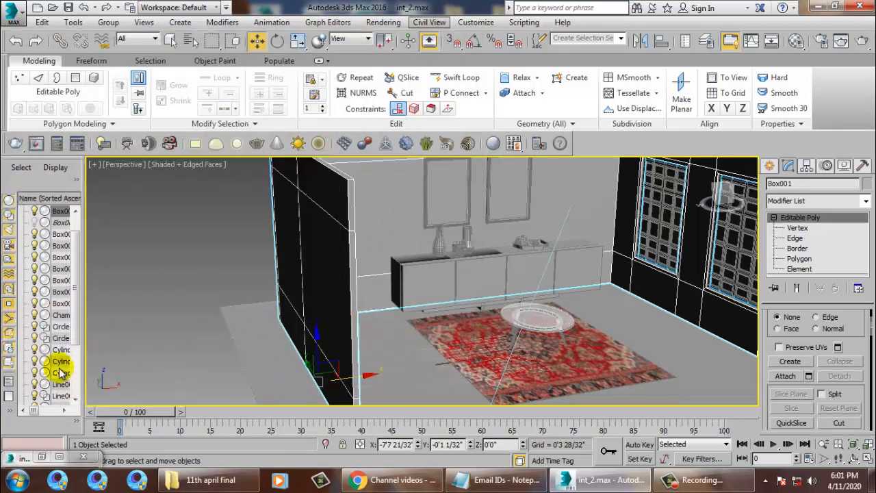
click(41, 457)
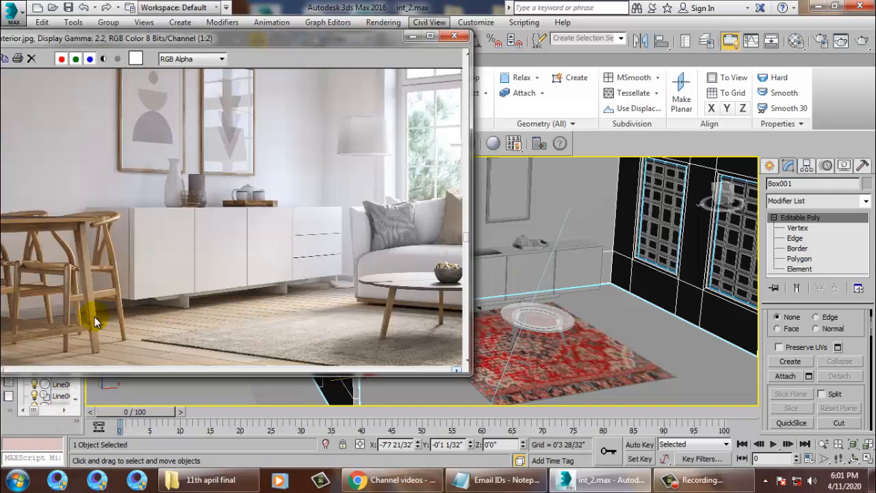
click(411, 35)
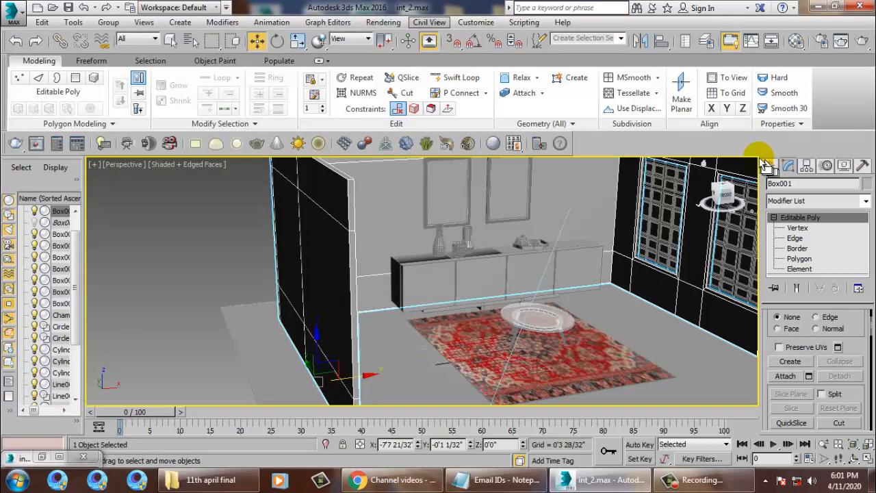
Create a box about 4'11" long, 2'10" wide and 6" high in the top view, inside the room beside the left wall
click(768, 166)
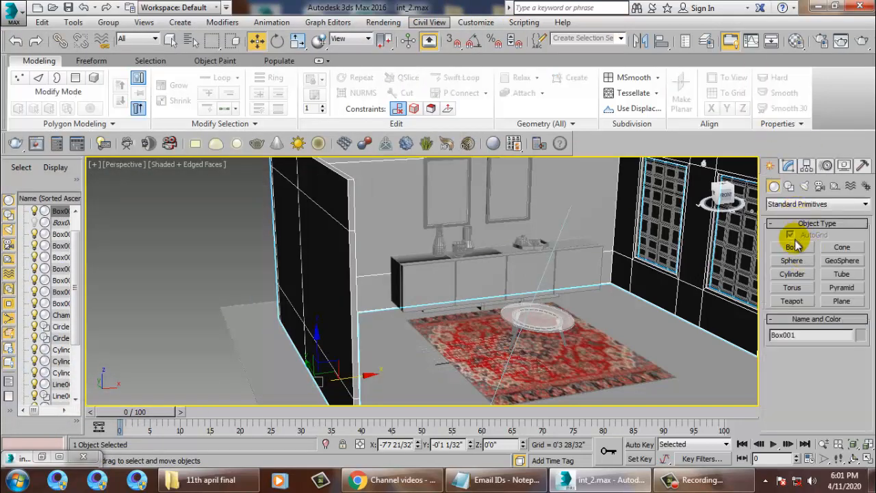
click(789, 186)
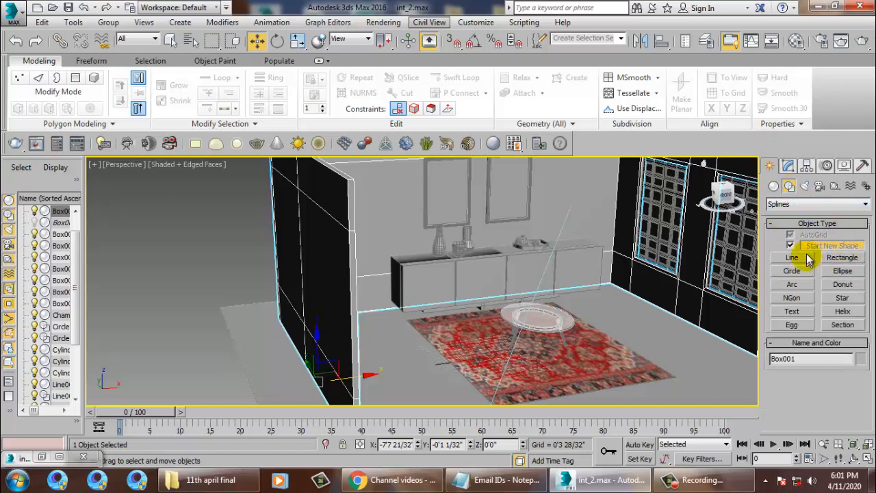
click(779, 204)
click(772, 186)
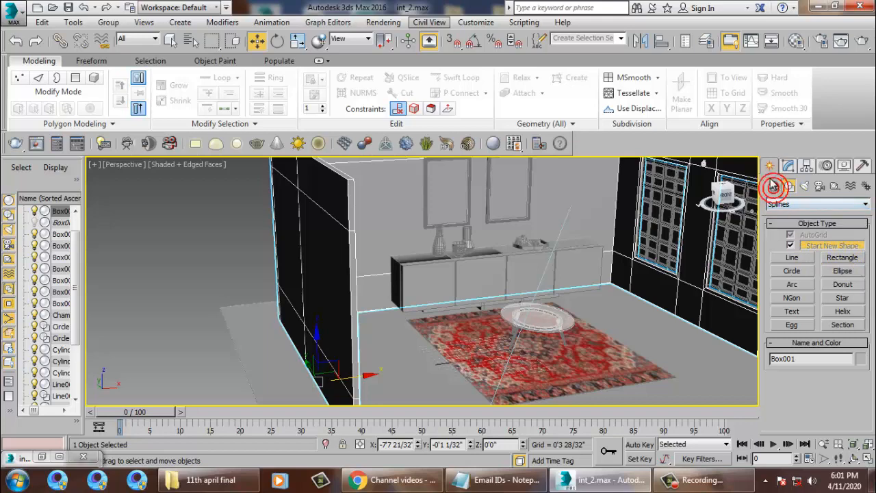
click(792, 247)
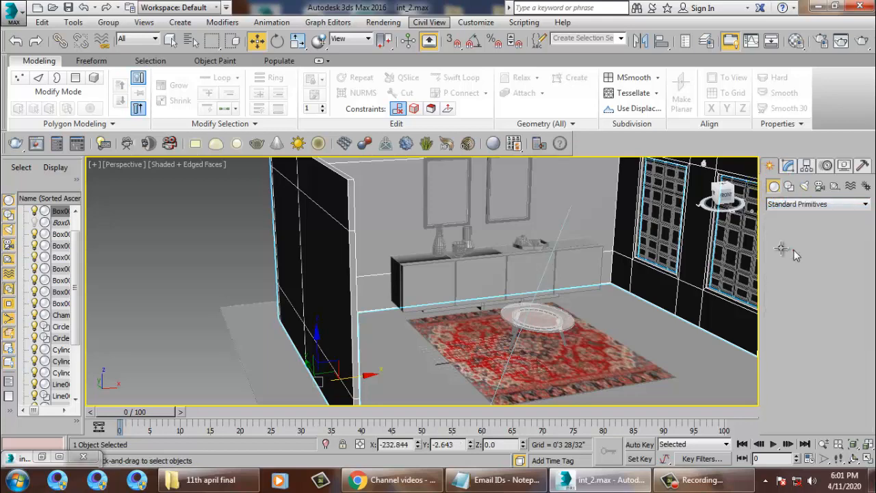
key(alt+w)
key(alt+w)
scroll(183, 252, down, 4)
middle_drag(183, 250, 319, 216)
scroll(353, 251, down, 3)
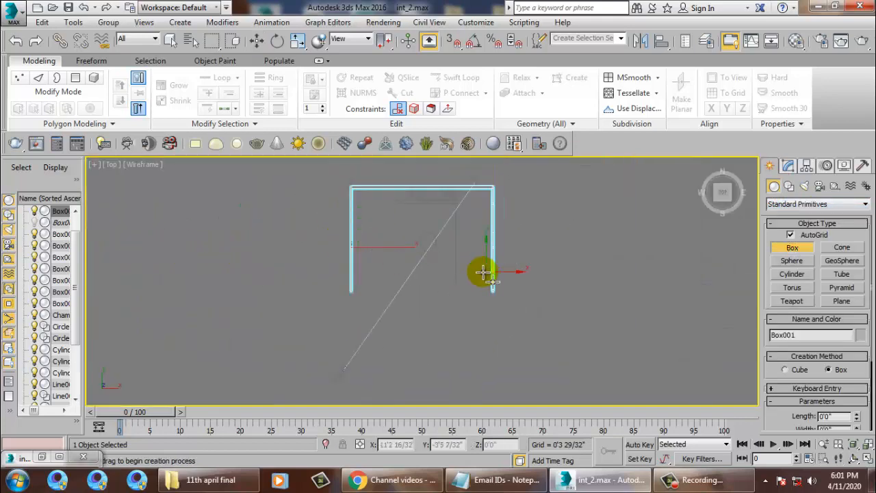
middle_drag(483, 272, 460, 309)
scroll(448, 273, up, 3)
drag(257, 216, 298, 285)
click(298, 277)
key(w)
Scale the new box vertically to about 35% to make a thinner slab
key(alt+w)
click(521, 332)
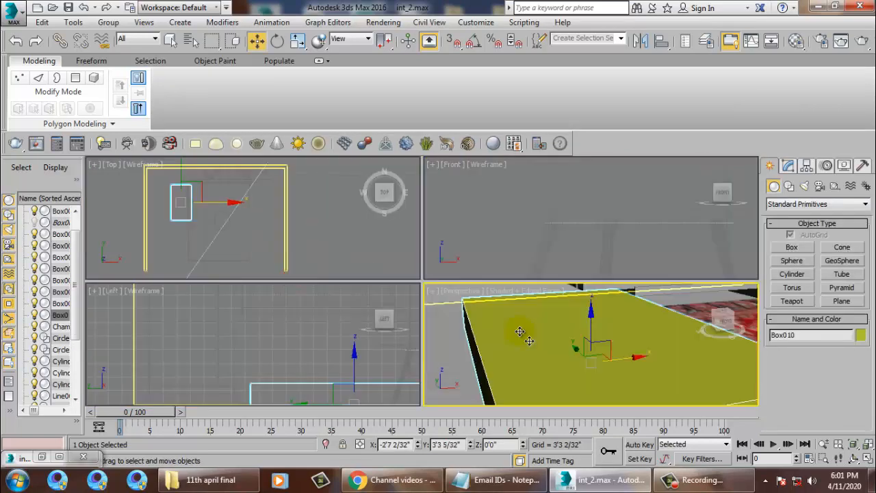
key(alt+w)
scroll(506, 315, down, 6)
alt+middle_drag(512, 307, 486, 280)
key(r)
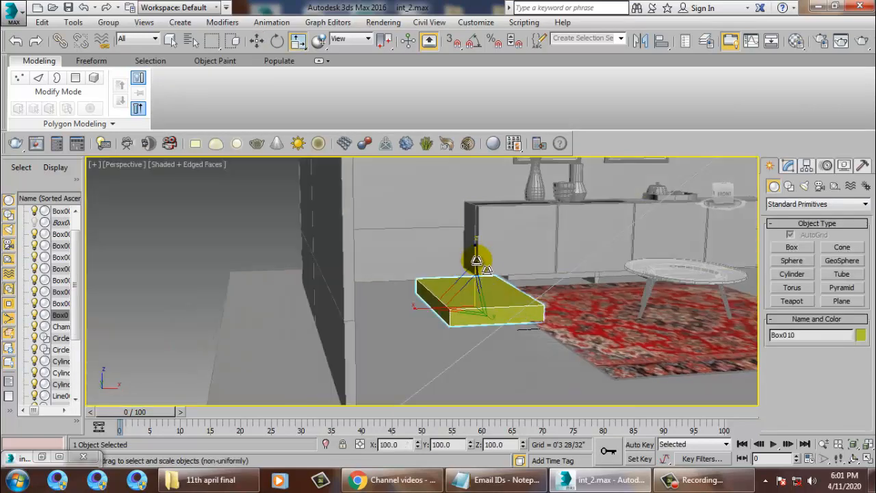
drag(484, 257, 483, 336)
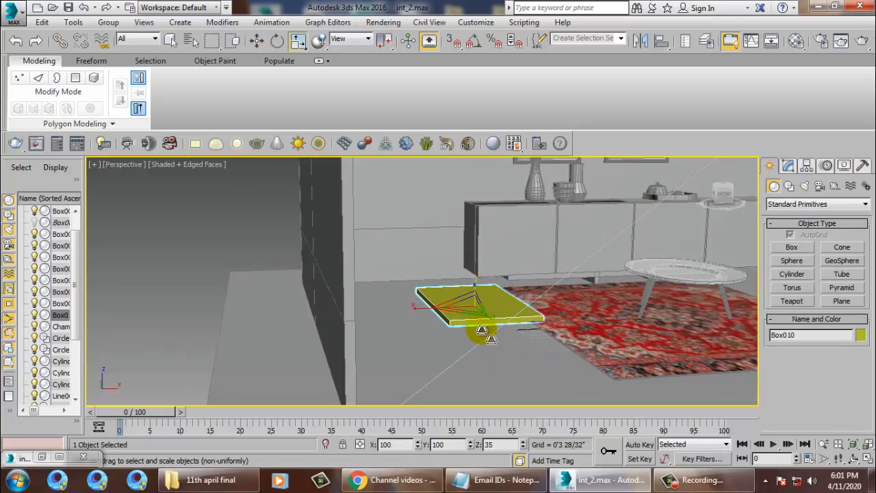
Raise the slab to tabletop height, about Z 2'4 27/32", using the reference photo as a guide
key(w)
drag(479, 273, 468, 174)
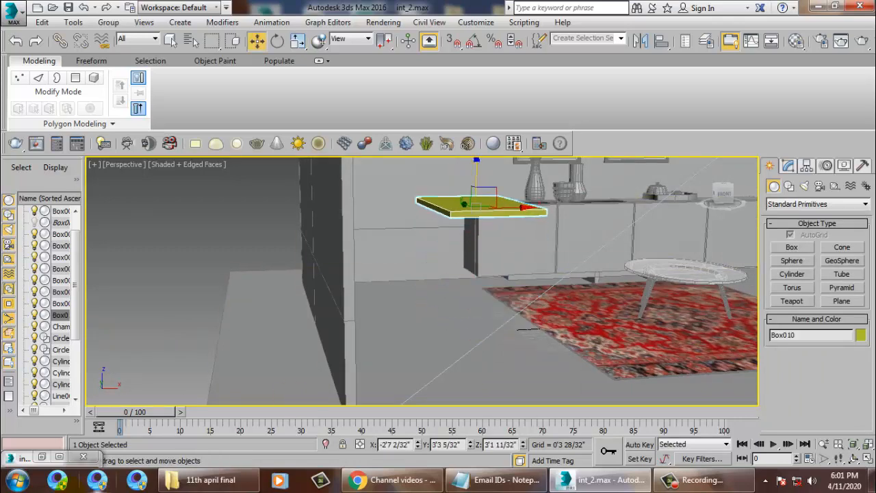
click(42, 456)
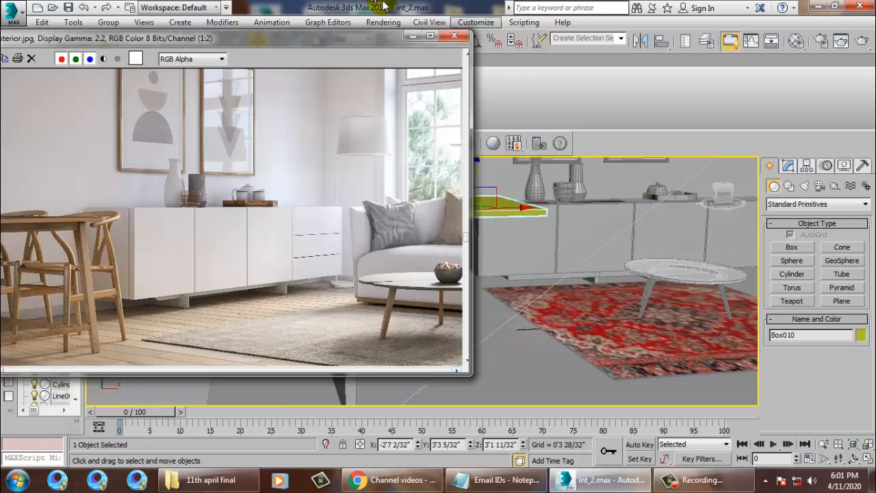
click(411, 37)
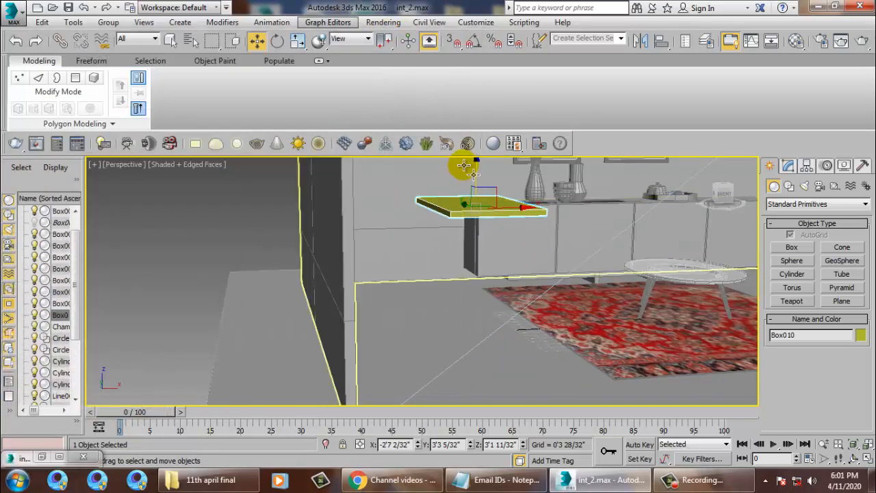
drag(472, 169, 480, 198)
alt+middle_drag(540, 242, 503, 241)
click(41, 456)
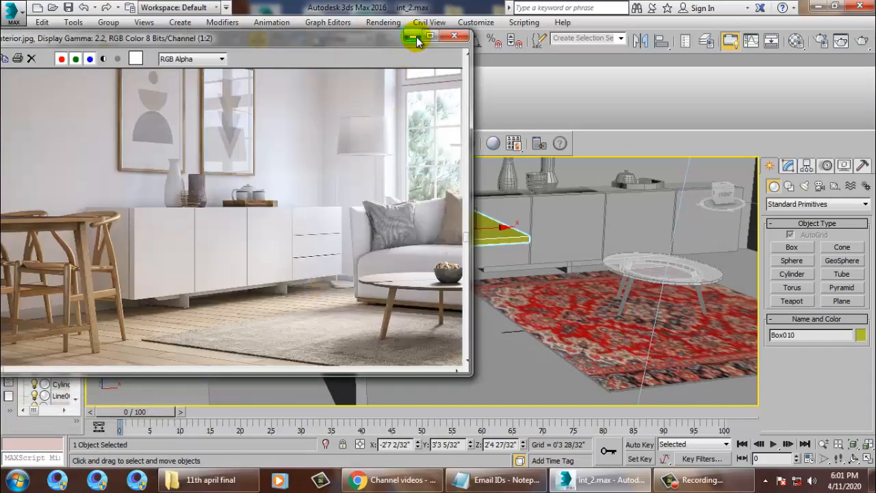
click(416, 37)
alt+middle_drag(477, 256, 498, 239)
scroll(484, 243, up, 2)
Thin the tabletop slab further by scaling it vertically to about 21%
click(787, 167)
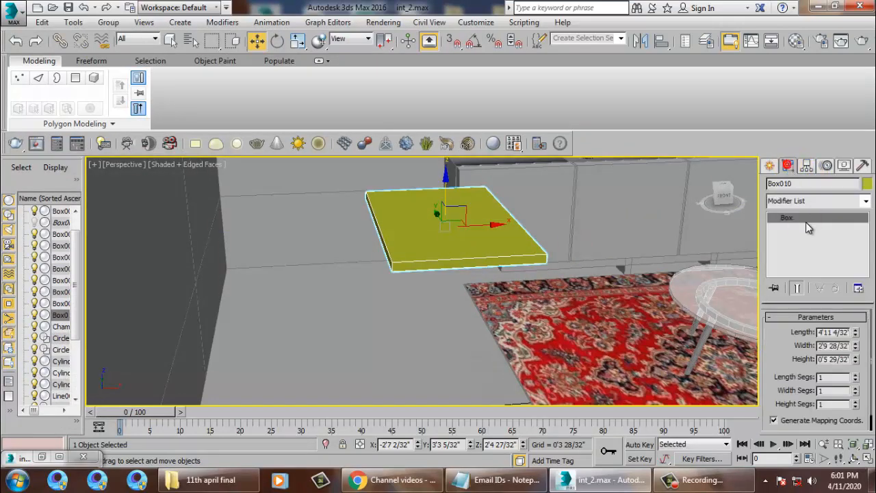
key(r)
key(t)
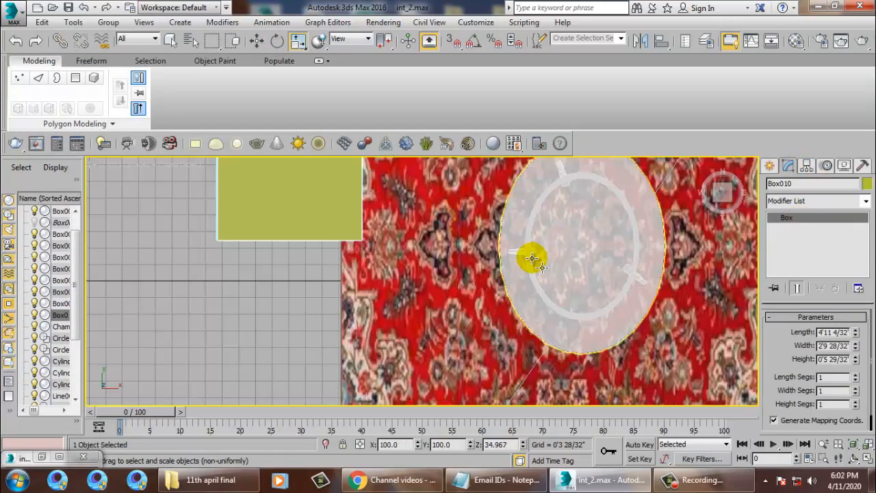
scroll(528, 256, up, 2)
key(p)
alt+middle_drag(477, 311, 410, 234)
drag(422, 226, 426, 249)
scroll(454, 266, up, 2)
alt+middle_drag(454, 266, 541, 282)
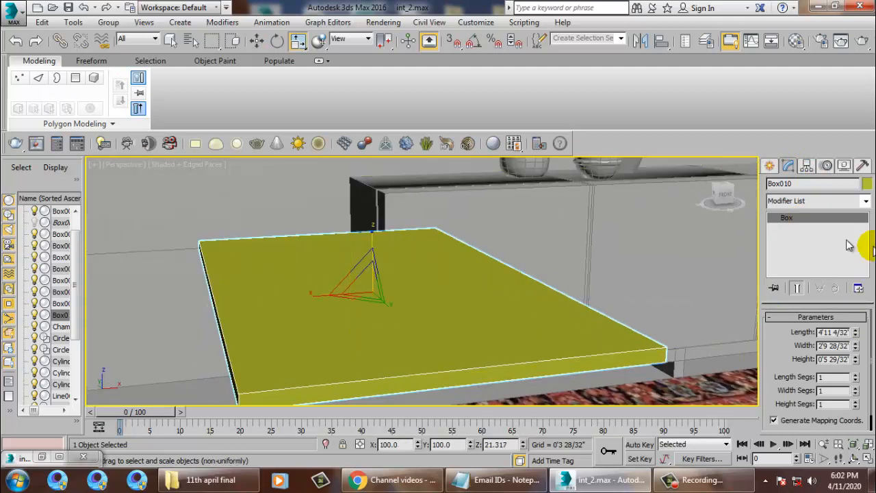
Convert the tabletop to Editable Poly and chamfer its vertical corner edges by about 0'2 8/32" with 8 segments
right_click(796, 217)
click(814, 315)
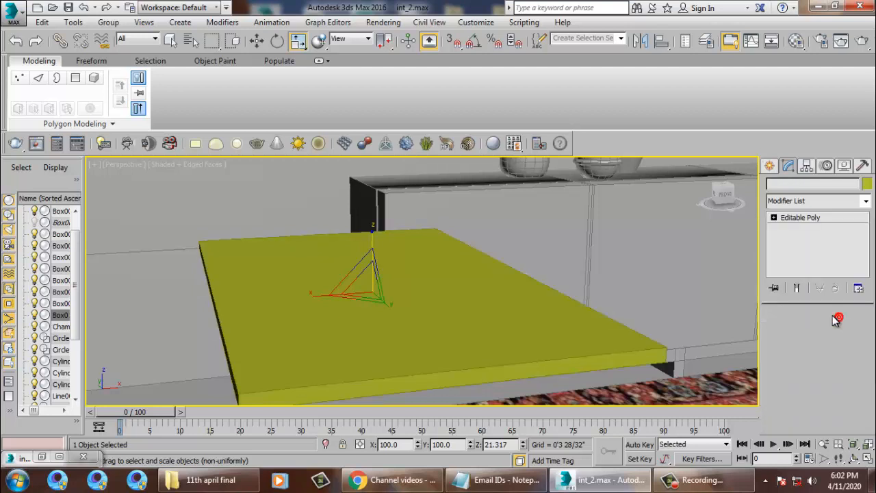
click(773, 217)
click(794, 238)
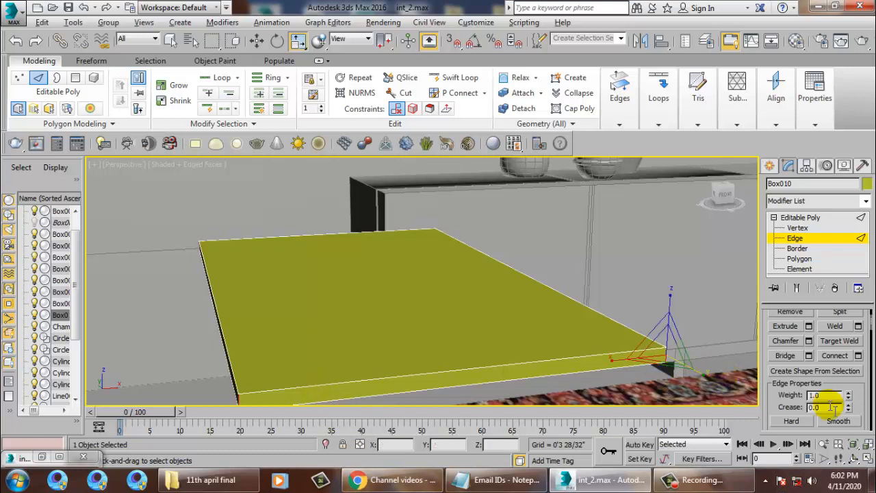
click(809, 342)
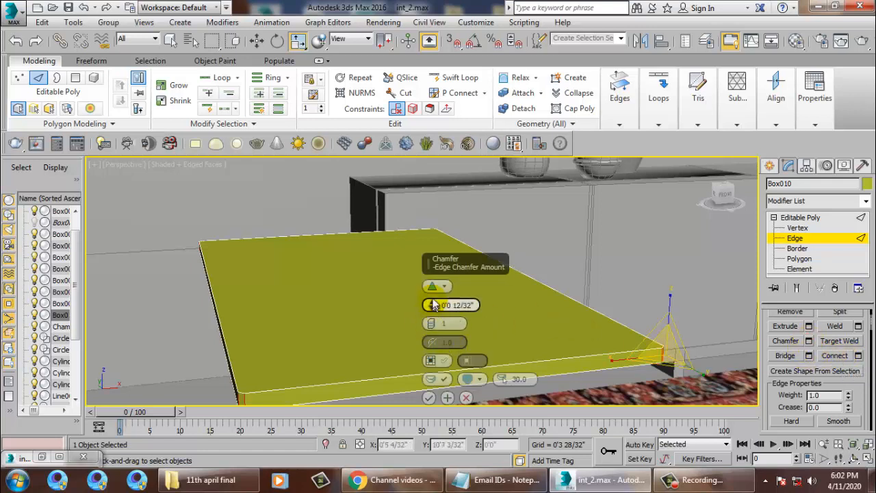
drag(435, 287, 436, 281)
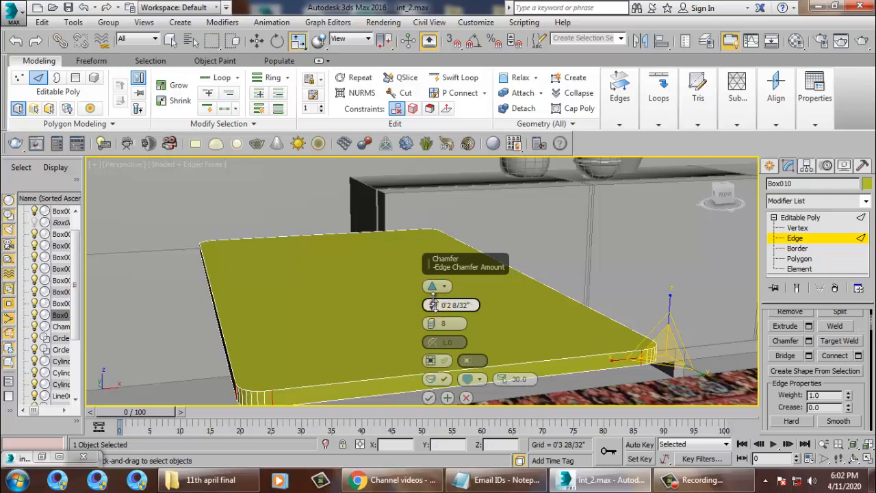
click(428, 397)
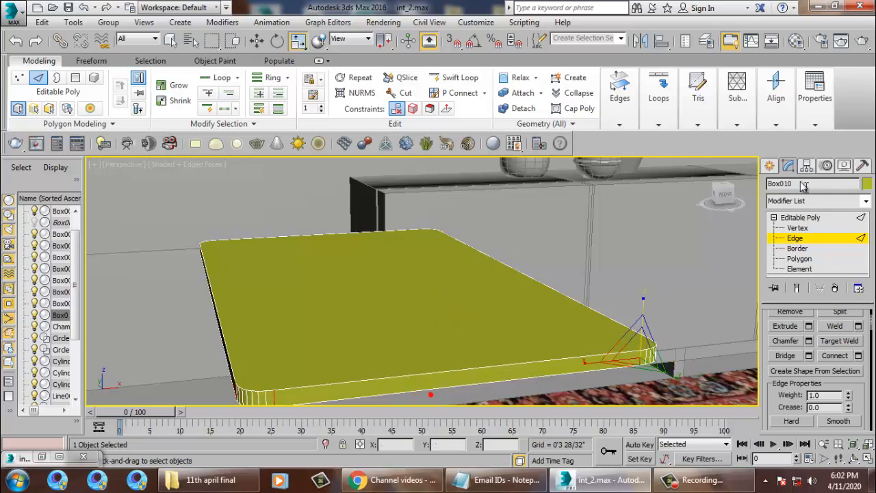
Flatten the whole rounded tabletop to a vertical scale of about 15%
click(802, 216)
middle_drag(485, 311, 490, 268)
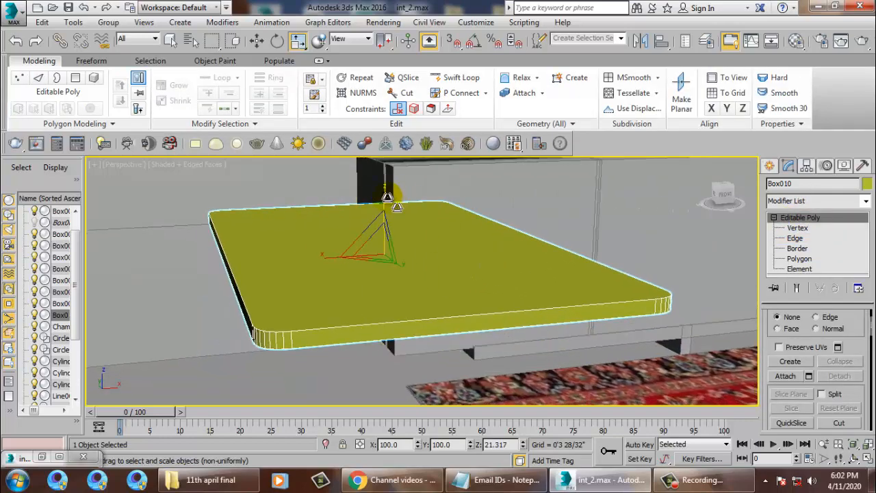
drag(387, 197, 389, 214)
Draw a rectangle spline in the top view, slightly inset from the tabletop's outline, for the frame underneath
key(alt+w)
right_click(293, 215)
key(alt+w)
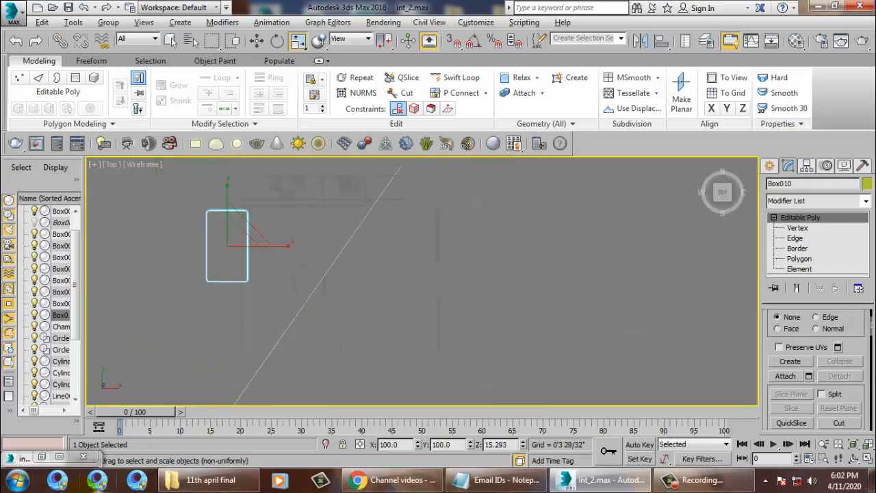
click(41, 457)
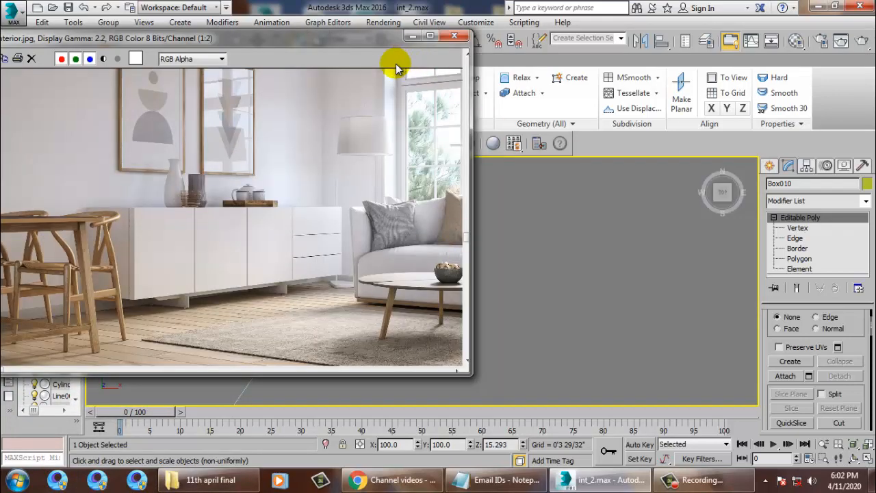
click(411, 35)
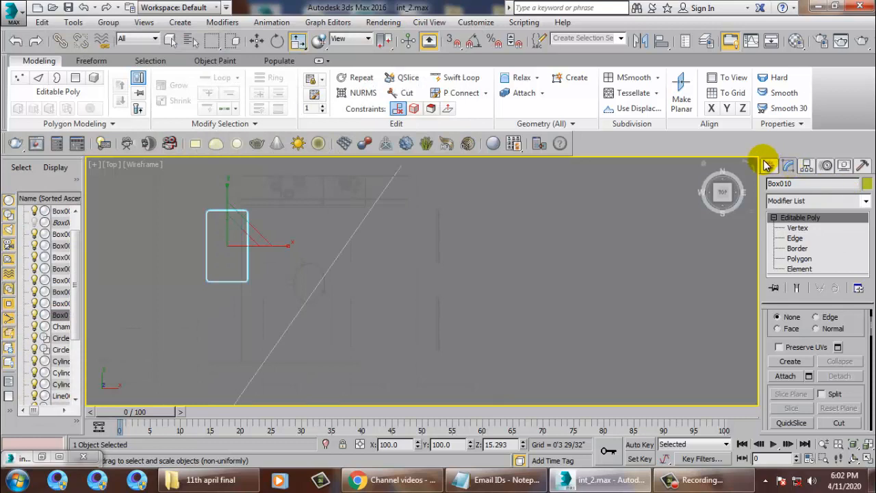
click(770, 166)
click(788, 186)
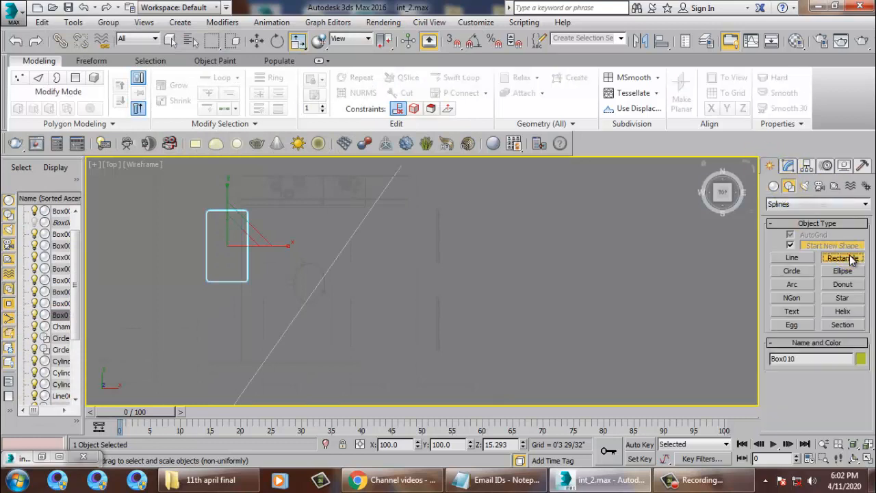
click(842, 257)
scroll(353, 229, up, 5)
middle_drag(344, 219, 329, 220)
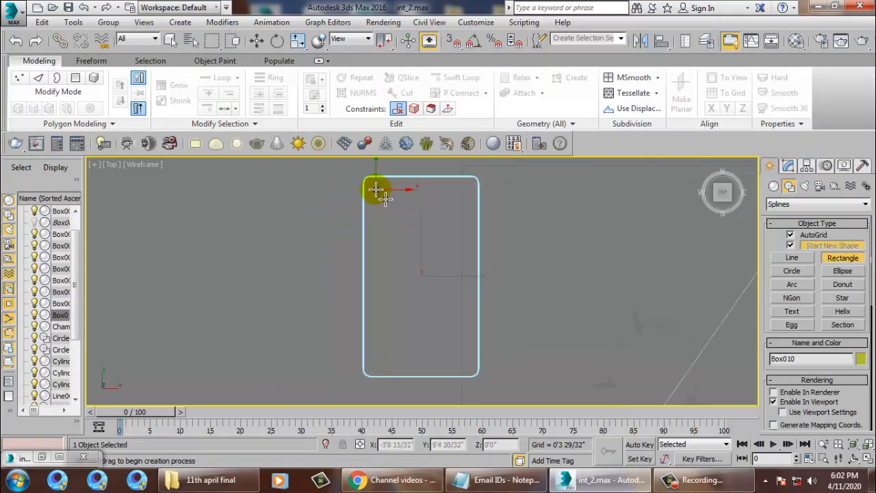
drag(375, 189, 465, 360)
key(w)
key(alt+w)
middle_drag(571, 324, 561, 309)
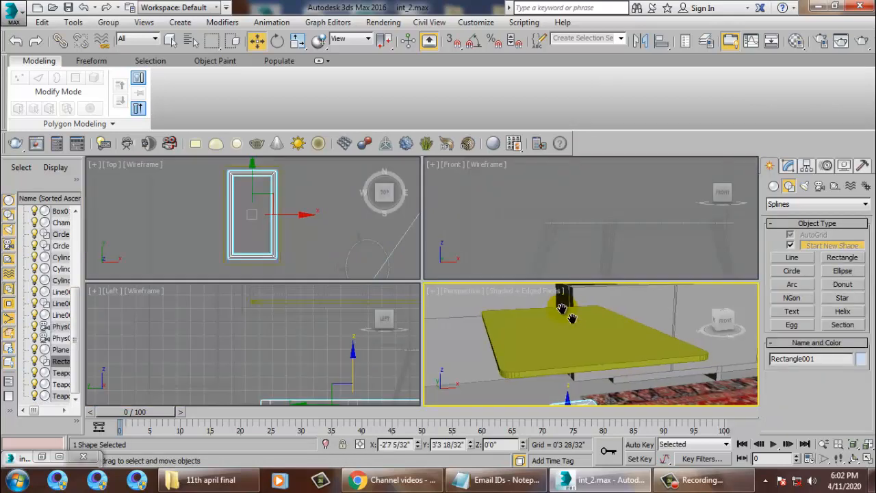
Raise the rectangular frame off the floor to a height of about 0'10 12/32"
key(z)
key(alt+w)
scroll(495, 303, down, 5)
alt+middle_drag(500, 301, 476, 267)
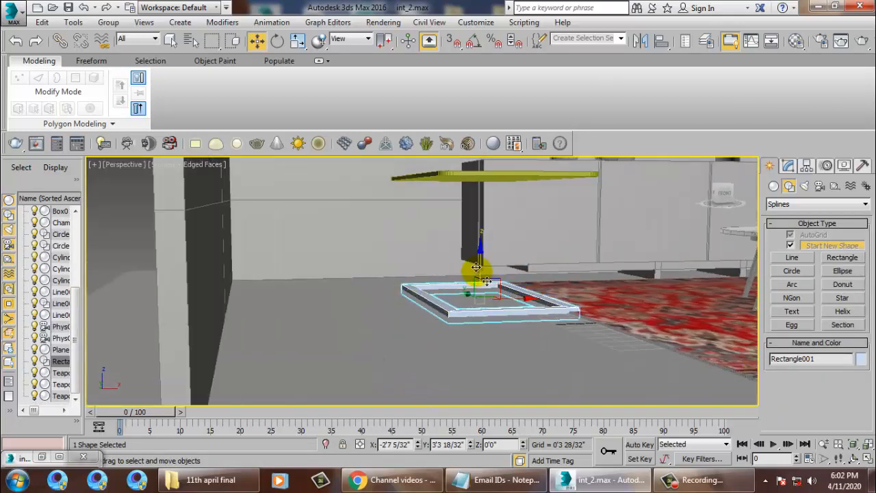
drag(481, 259, 483, 221)
key(z)
alt+middle_drag(483, 222, 474, 239)
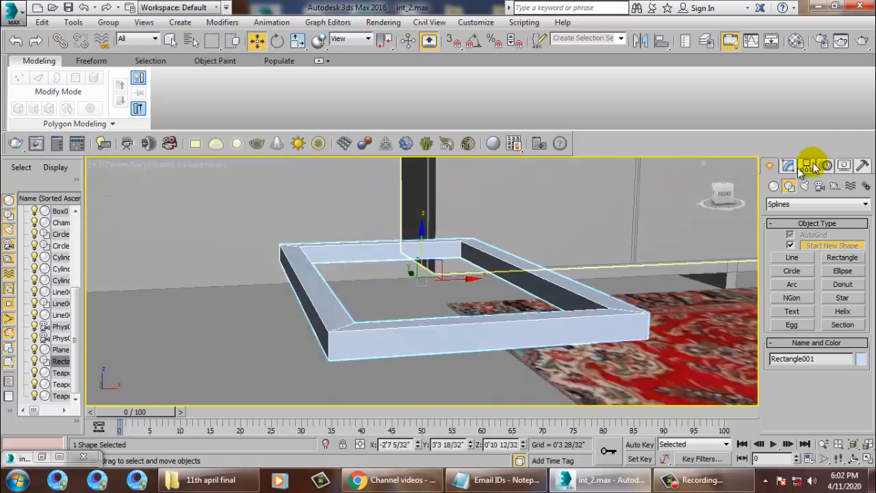
Slim the frame's rectangular rendering section to a length of about 0'1 9/32" and a width of about 0'1 20/32"
click(787, 165)
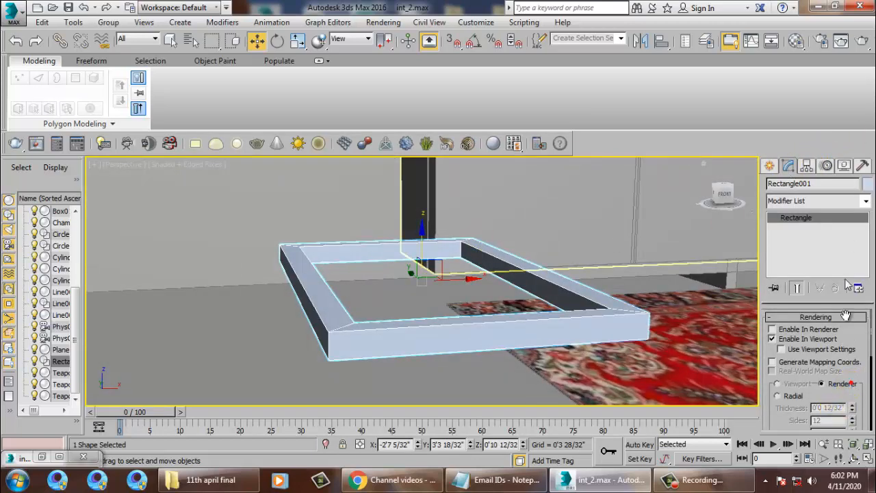
drag(865, 364, 865, 257)
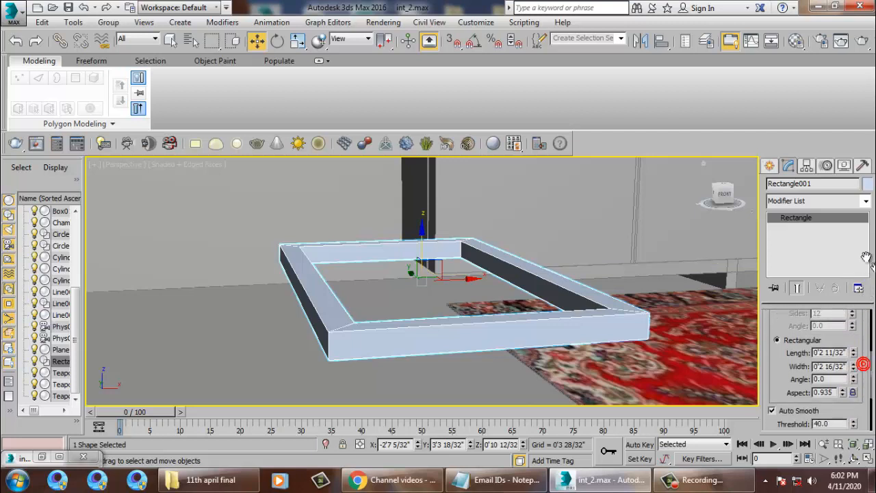
drag(853, 358, 868, 391)
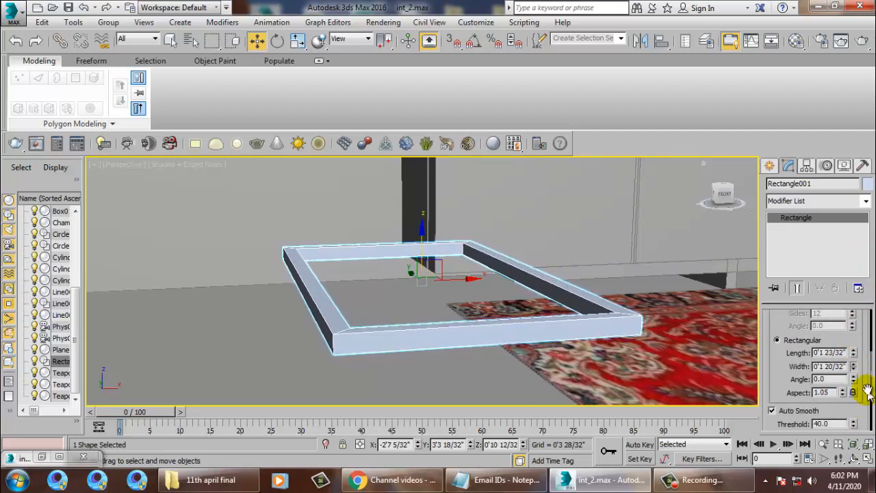
drag(855, 355, 856, 373)
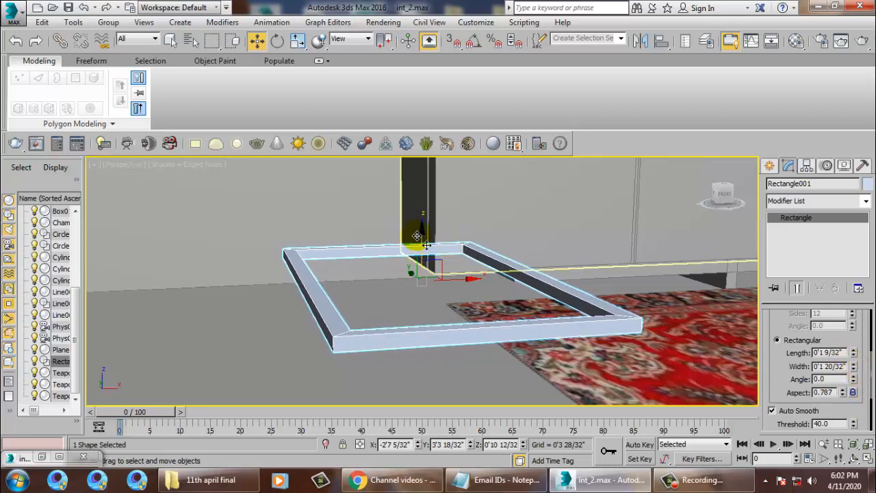
Move the frame up against the underside of the tabletop, to a height of about 2'4 10/32"
drag(420, 230, 426, 102)
middle_drag(479, 233, 423, 229)
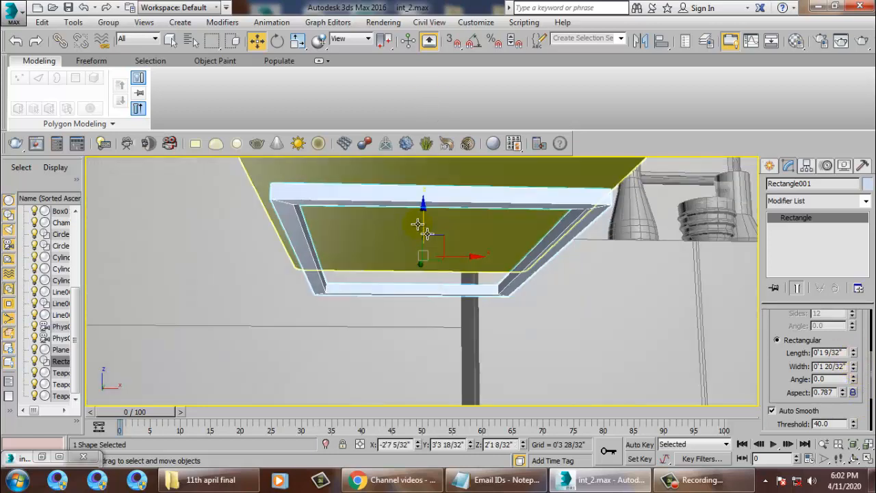
drag(422, 221, 429, 195)
alt+middle_drag(434, 199, 498, 245)
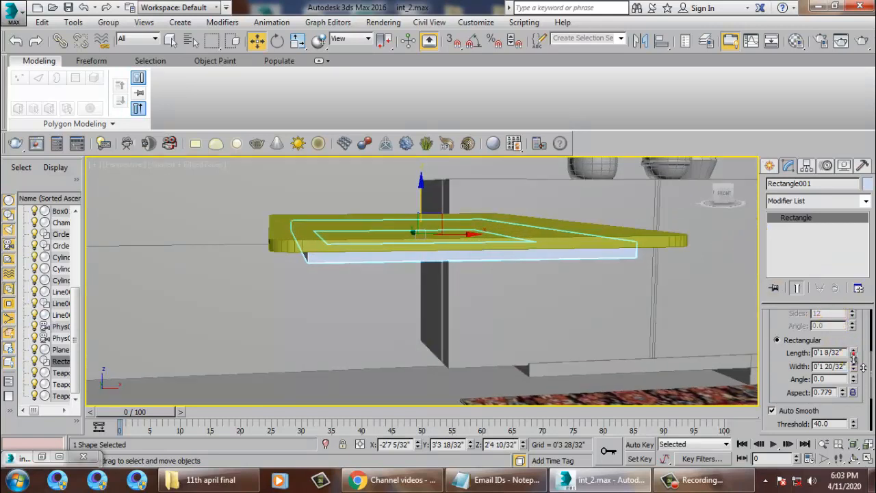
Reduce the frame section's length to 0'1 2/32" and nudge the frame up into the tabletop to about 2'4 18/32" in the front view
drag(853, 359, 854, 365)
alt+middle_drag(479, 276, 432, 212)
key(alt+w)
middle_drag(537, 204, 543, 201)
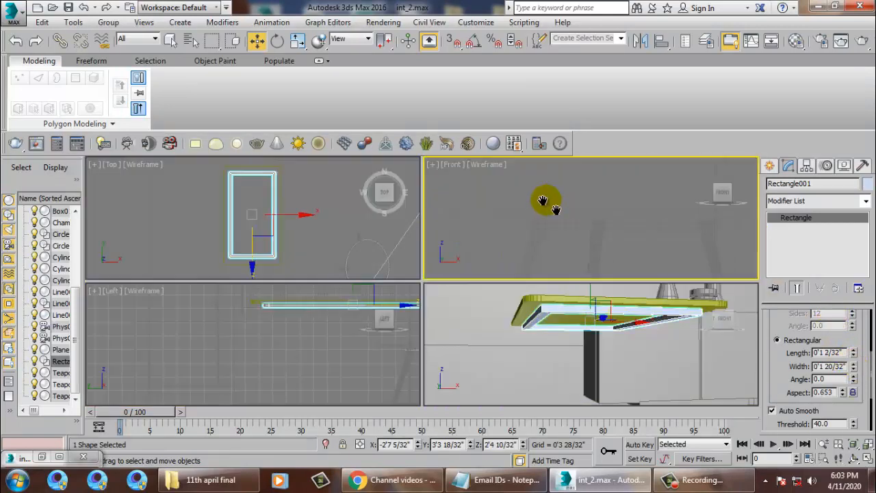
key(alt+w)
key(z)
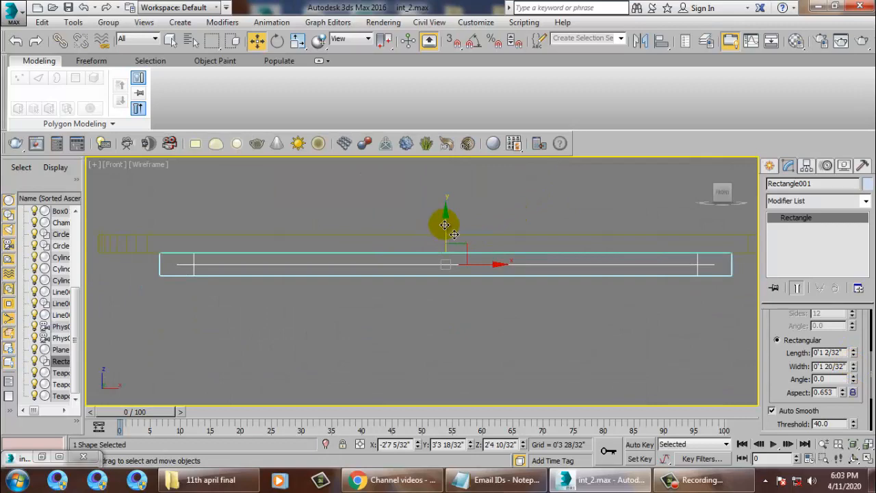
drag(454, 234, 454, 229)
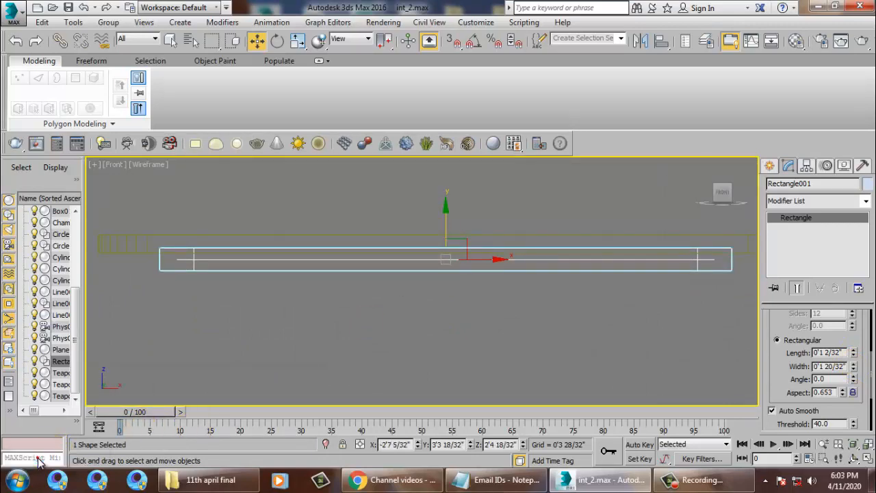
Check the table legs in the reference photo and draw a straight outward-slanting line without AutoGrid in the front view, from the frame's end to the floor
double_click(38, 459)
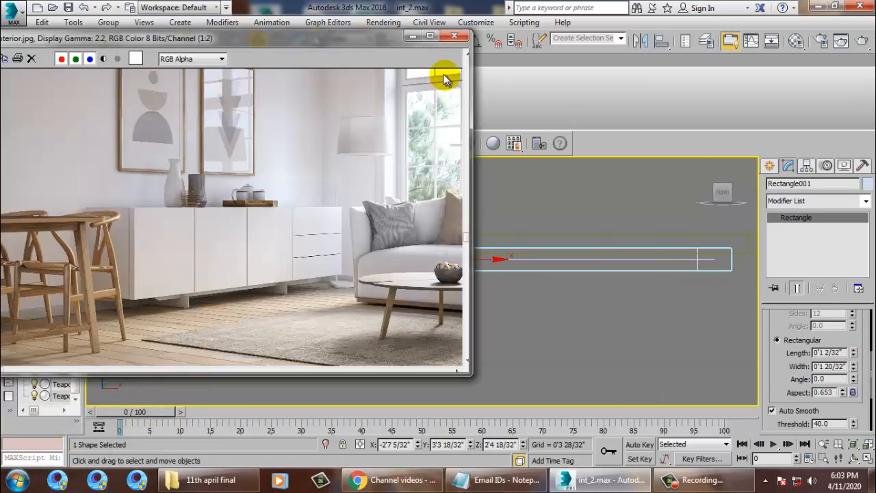
click(411, 38)
middle_drag(648, 289, 545, 218)
scroll(586, 225, down, 4)
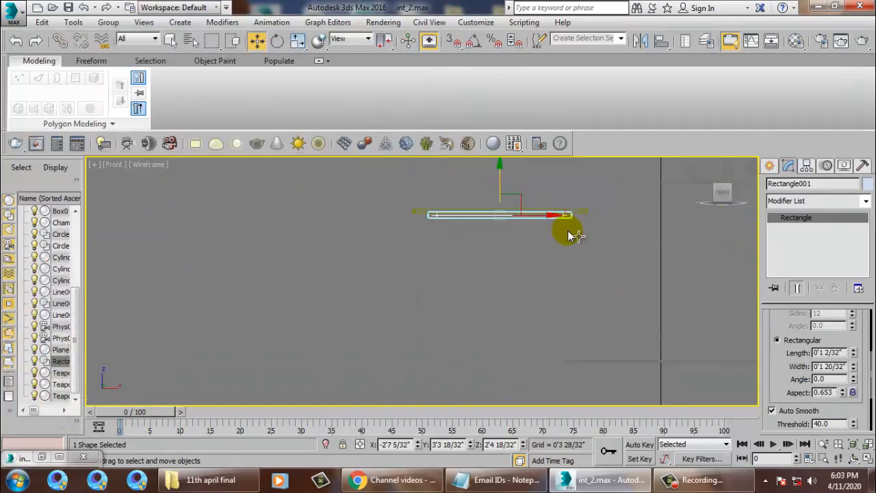
click(776, 166)
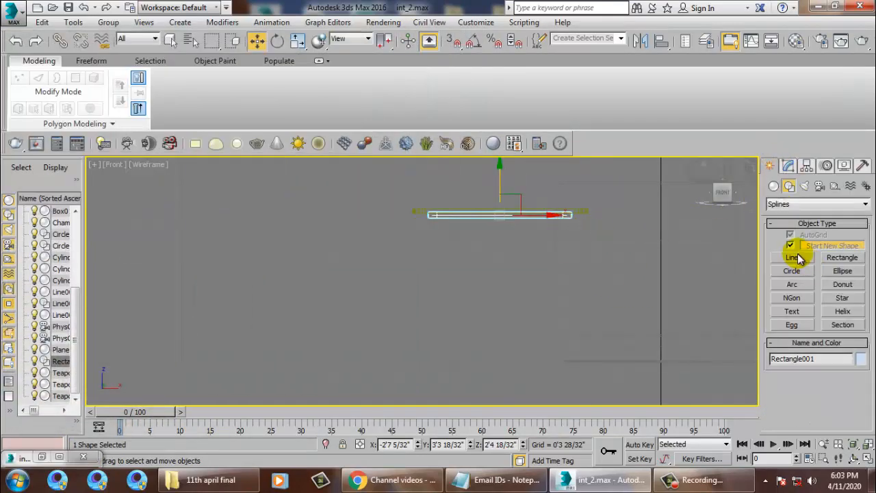
click(794, 258)
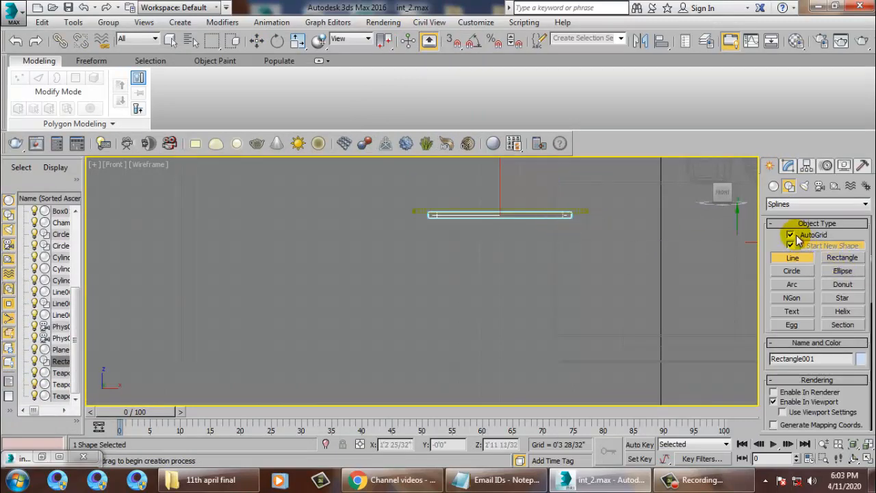
drag(560, 215, 581, 340)
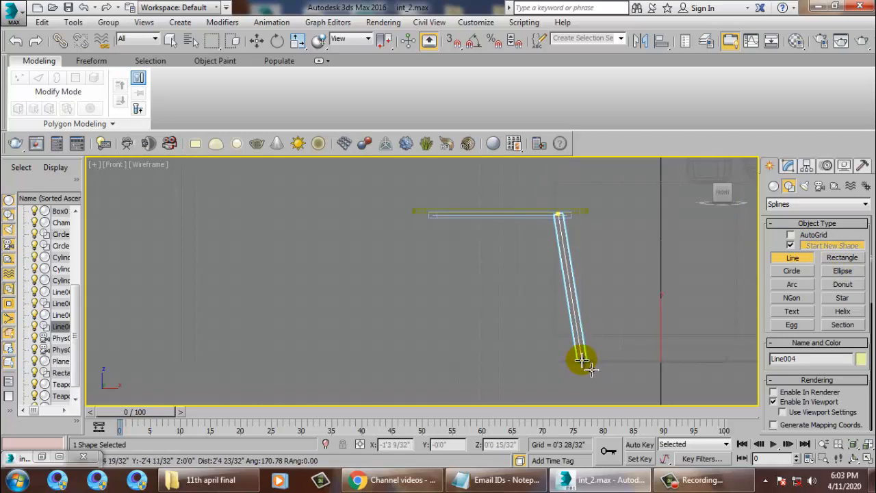
click(581, 360)
right_click(582, 360)
key(w)
Set the leg's rectangular rendering section width to about 0'1 5/32"
key(alt+w)
right_click(581, 360)
key(alt+w)
scroll(591, 331, down, 5)
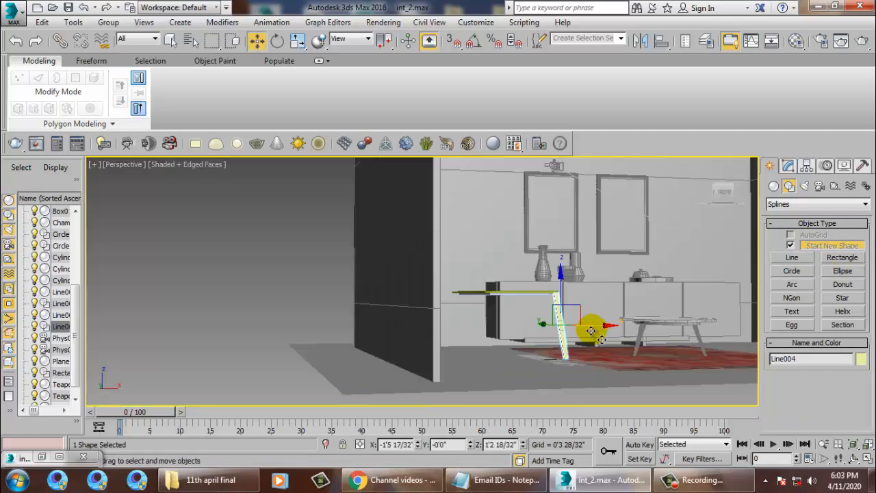
scroll(534, 346, up, 4)
alt+middle_drag(592, 330, 582, 291)
scroll(531, 333, up, 2)
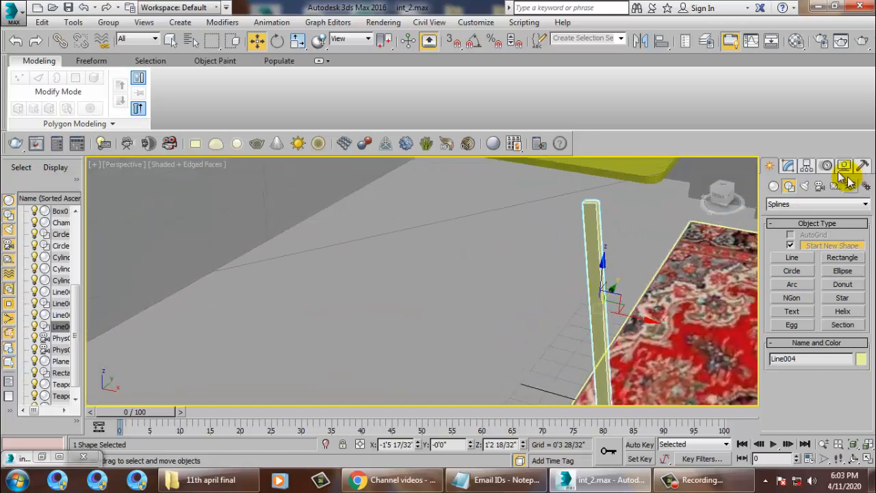
click(788, 166)
click(799, 317)
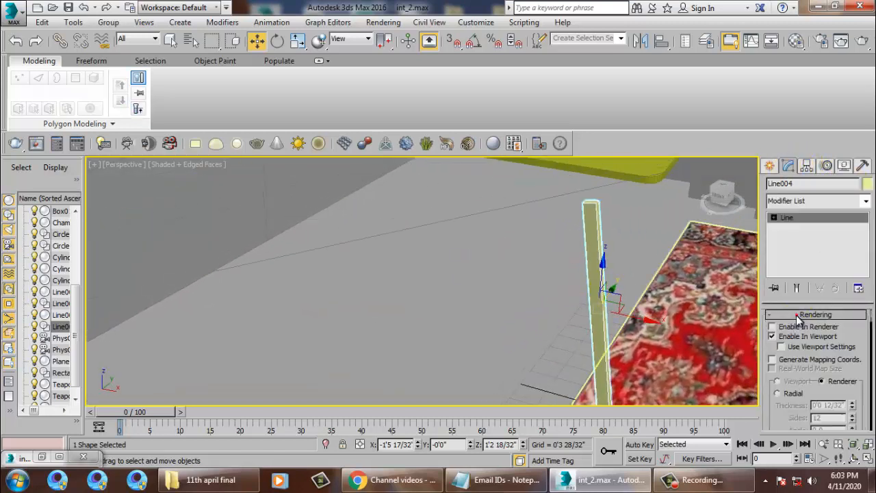
scroll(867, 392, down, 3)
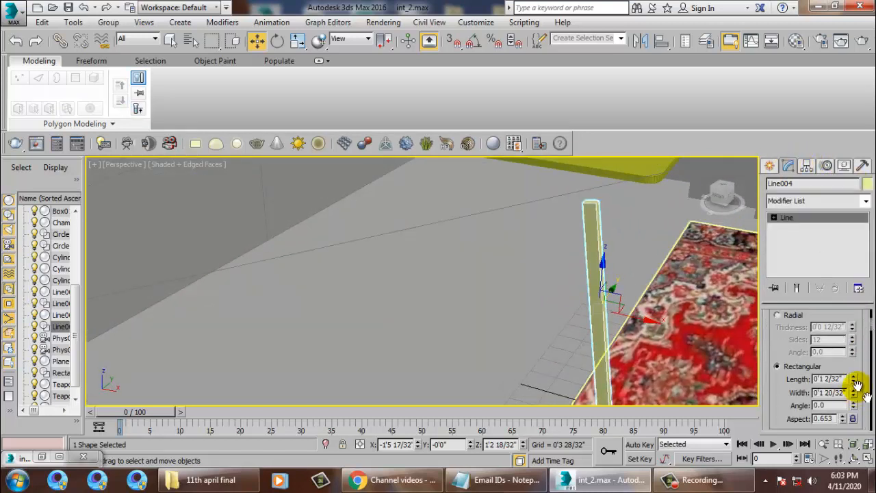
drag(854, 390, 866, 410)
alt+middle_drag(650, 335, 615, 288)
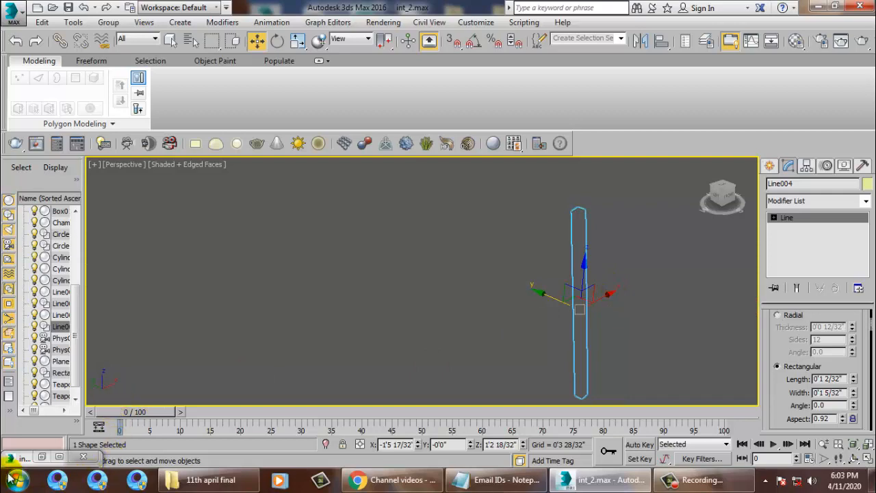
Check the leg shape against the reference photo and convert the leg to Editable Poly
click(40, 458)
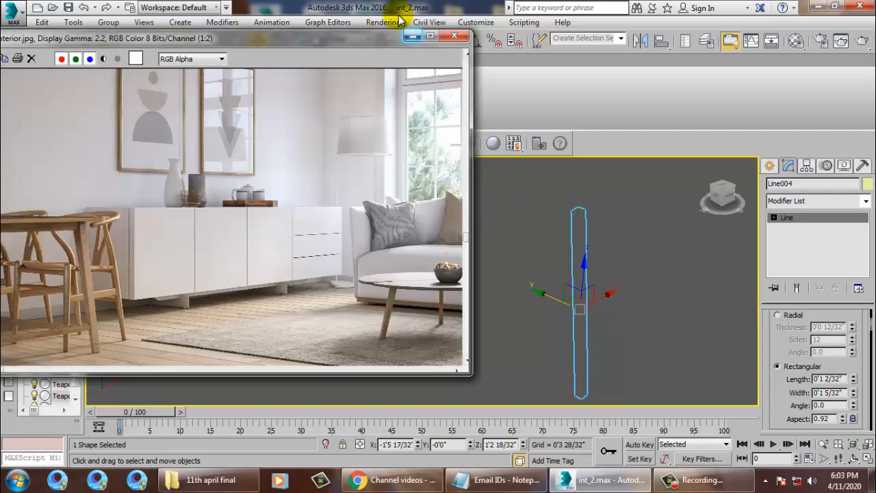
click(413, 36)
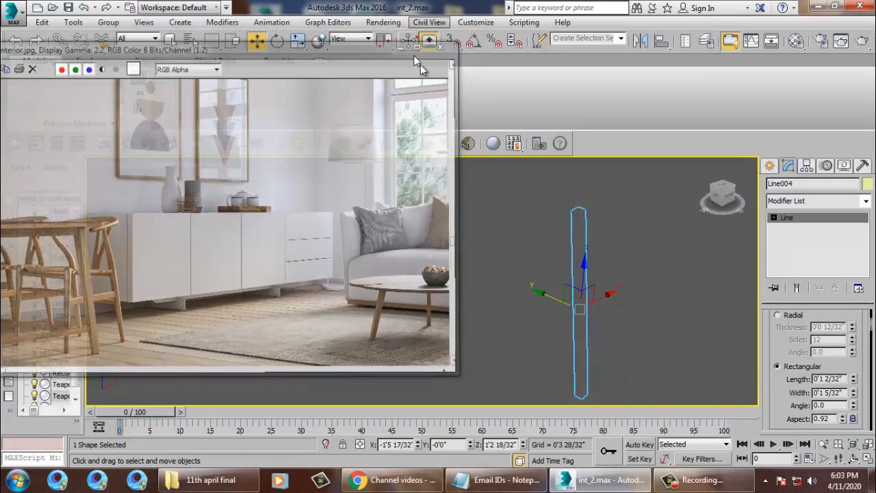
alt+middle_drag(651, 259, 580, 248)
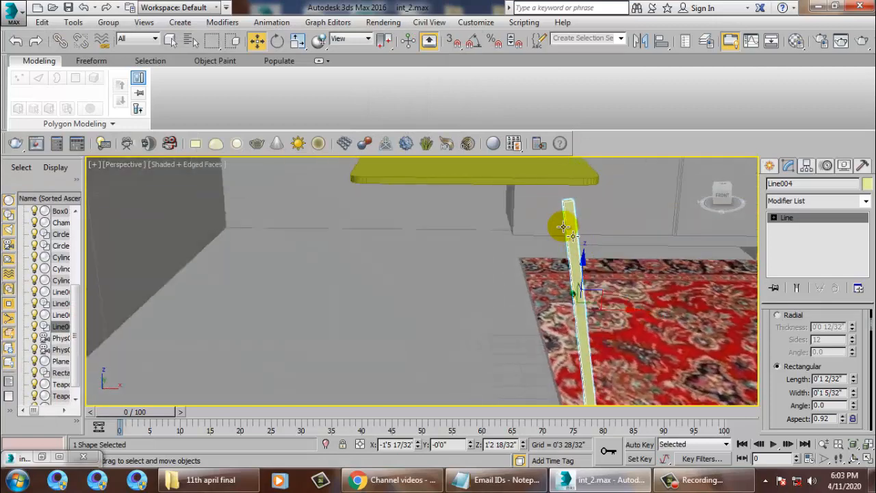
right_click(563, 226)
mouse_move(616, 344)
click(715, 370)
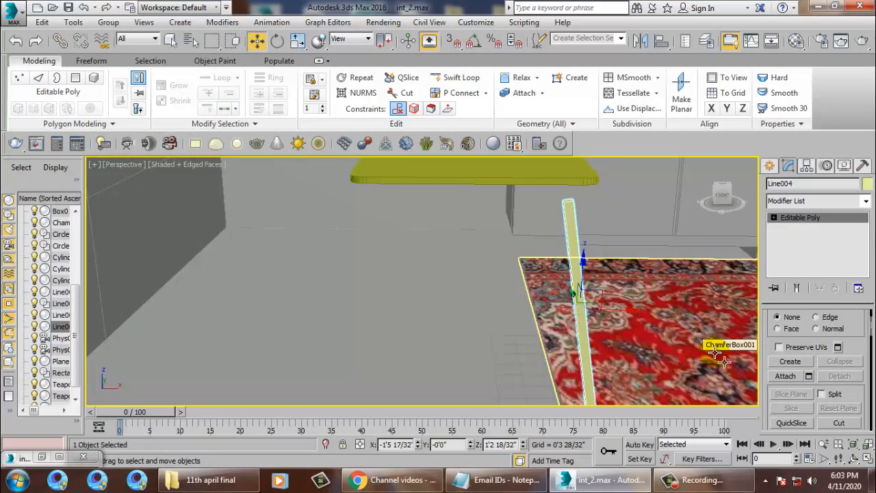
Scale the leg's top end vertices up uniformly to about 124% for a tapered leg
key(1)
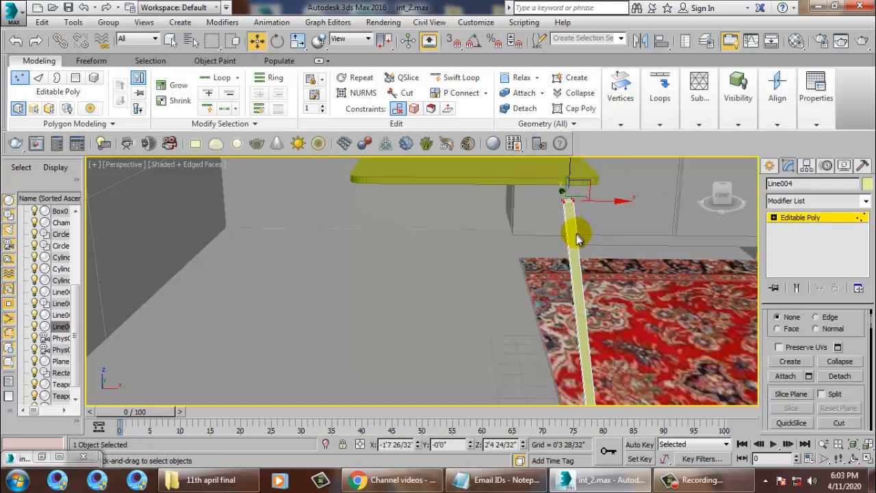
key(r)
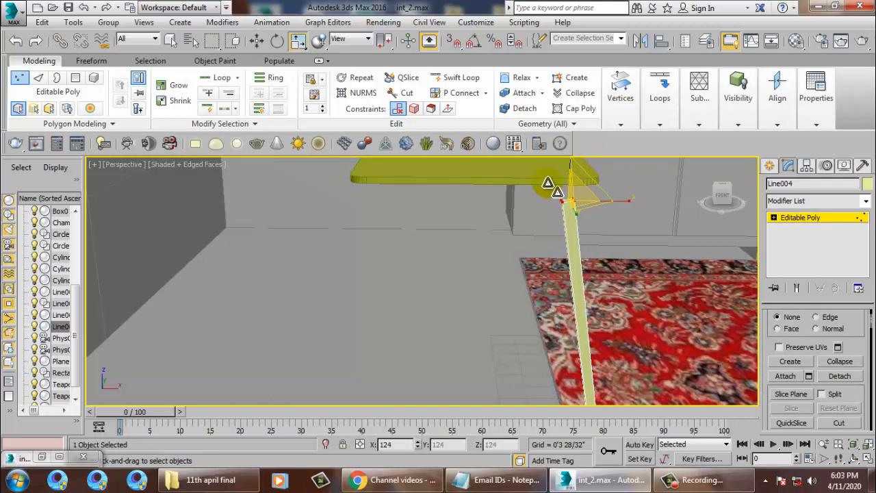
click(798, 217)
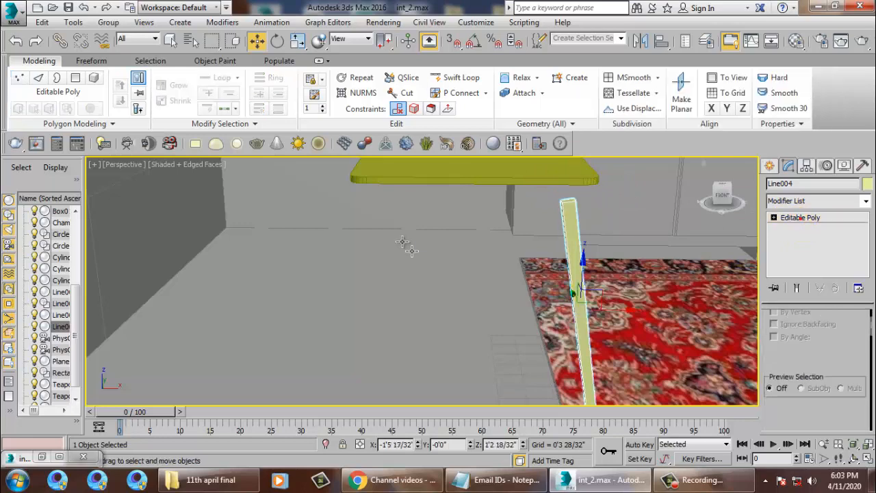
Move the leg along Y in the top view to the frame's near corner, at about 1'3 31/32"
key(w)
key(alt+w)
middle_click(294, 219)
key(alt+w)
middle_drag(356, 223, 311, 152)
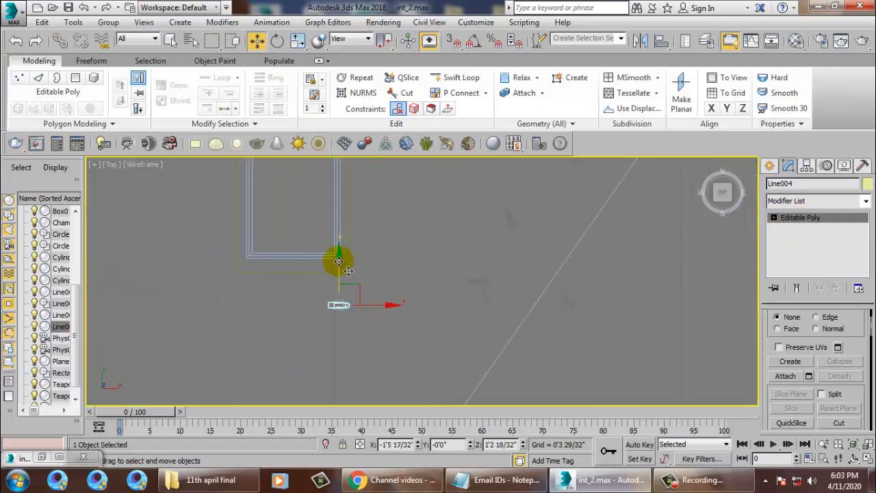
drag(347, 271, 338, 209)
key(alt+w)
middle_click(543, 287)
key(alt+w)
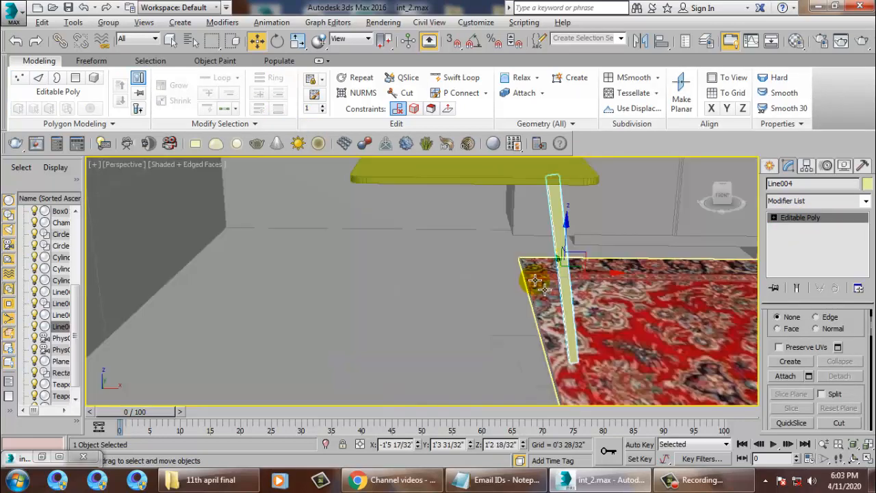
alt+middle_drag(542, 287, 527, 211)
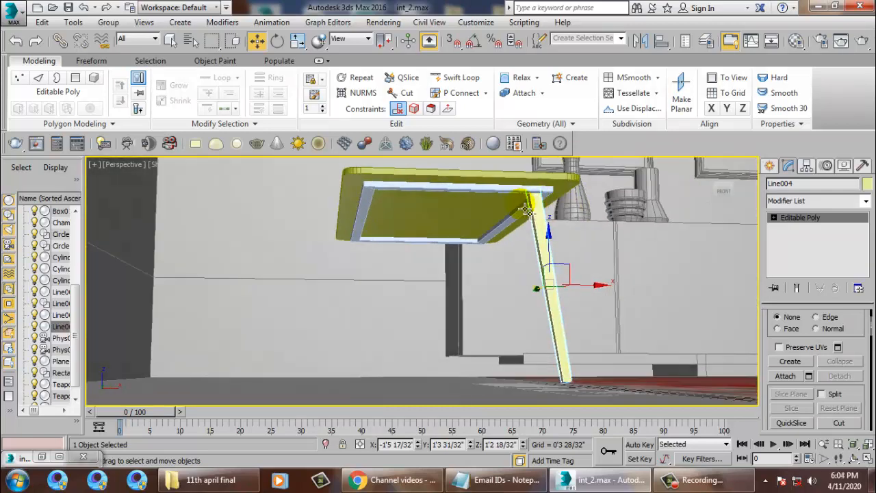
Scale the rectangular frame down slightly and uniformly so it sits further inside the tabletop's edges
click(480, 196)
key(r)
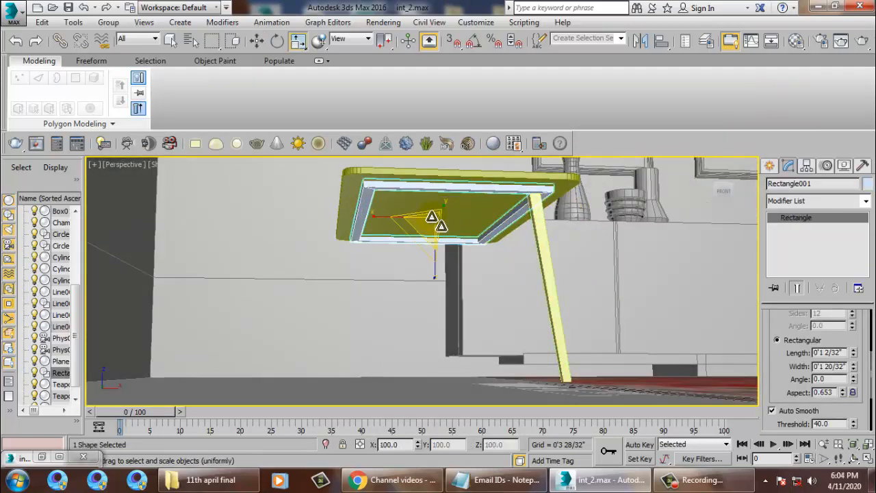
drag(431, 217, 434, 224)
alt+middle_drag(508, 223, 459, 274)
Shift the leg inward along Y to about 1'4 27/32" to meet the smaller frame's corner
key(w)
click(434, 253)
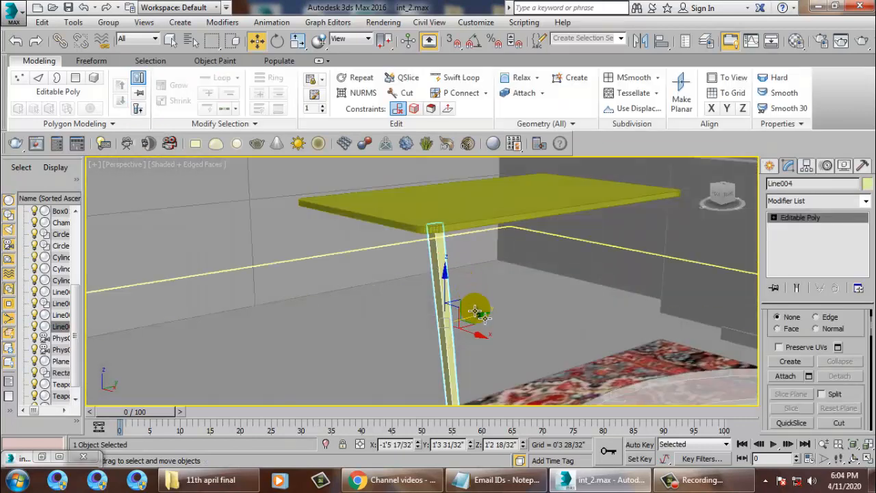
drag(480, 317, 481, 313)
Clone the leg along Y in the top view to the far corner of the frame's same long side, at about 5'2 3/32"
key(alt+w)
key(alt+w)
middle_drag(390, 260, 429, 330)
scroll(361, 258, down, 6)
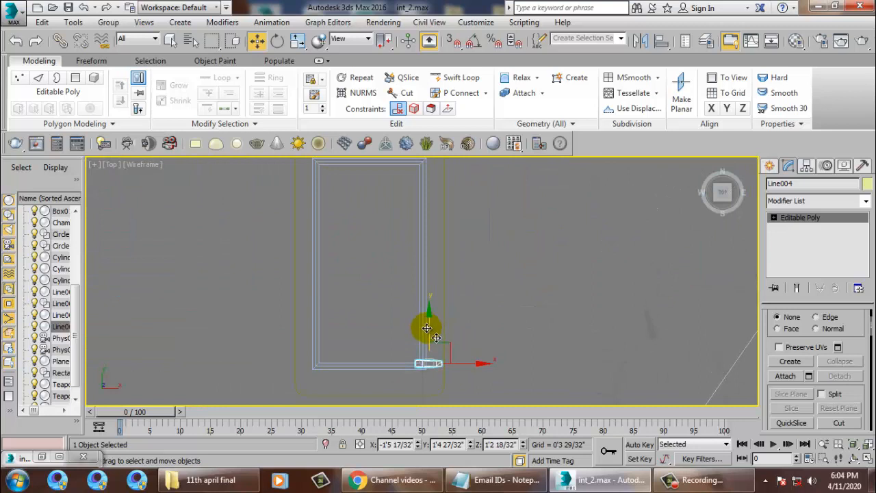
shift+drag(427, 328, 436, 129)
click(441, 295)
key(alt+w)
middle_click(568, 346)
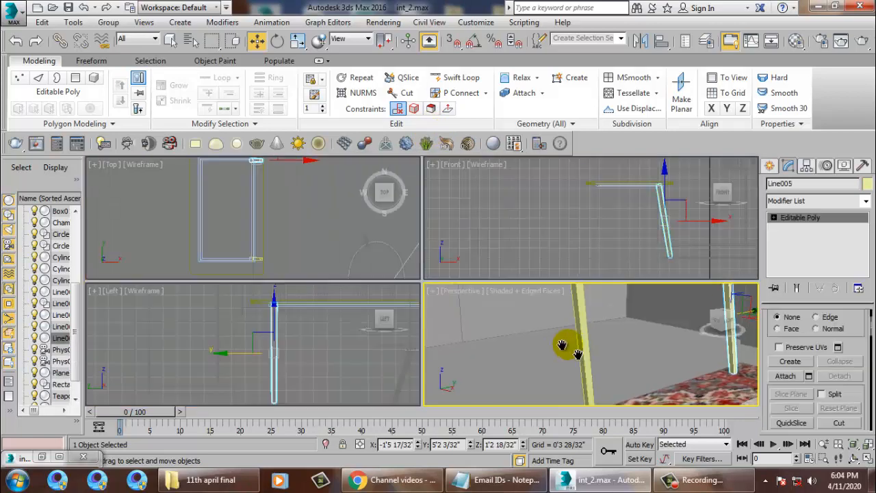
Mirror both legs together across the X axis as a copy with no offset
key(alt+w)
alt+middle_drag(558, 329, 544, 304)
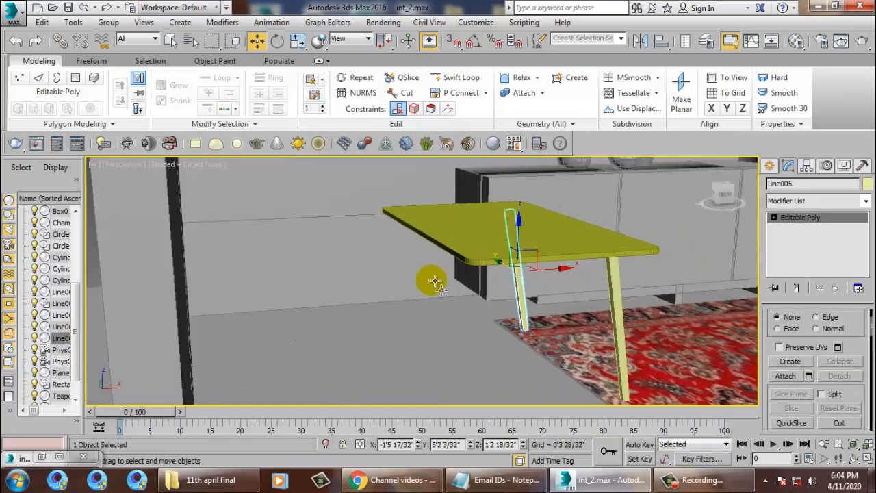
ctrl+click(603, 304)
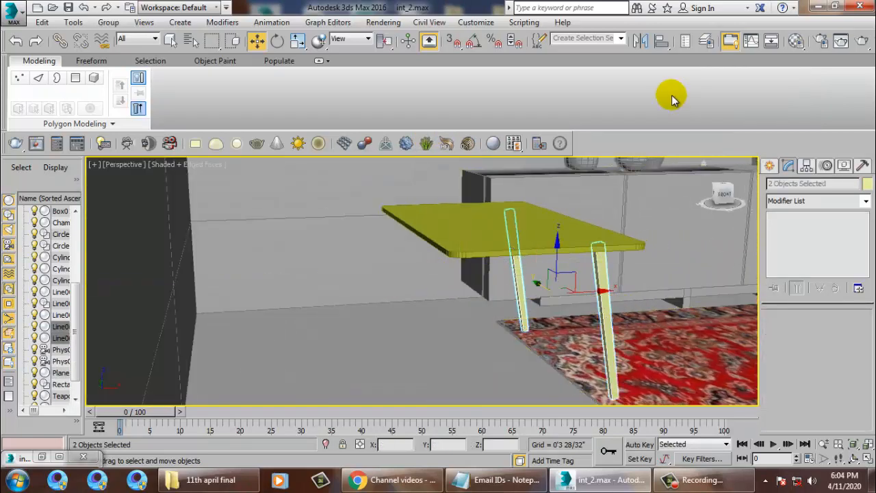
click(640, 41)
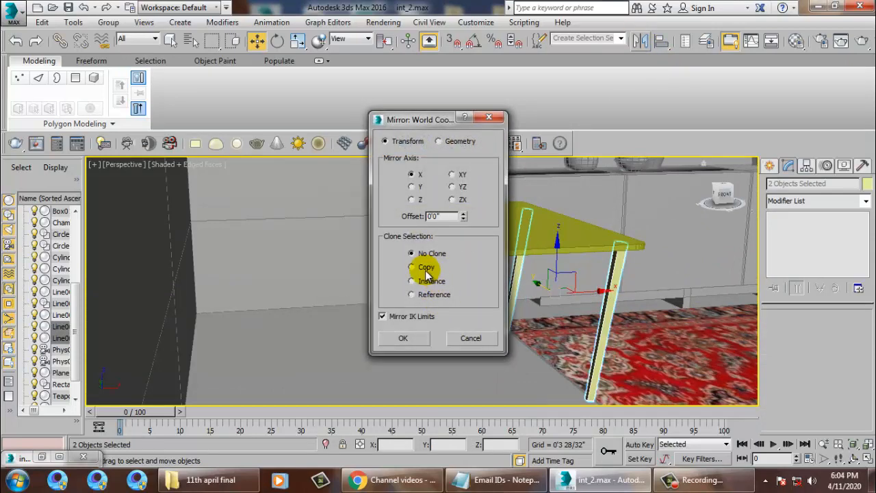
click(424, 268)
click(403, 337)
Move the mirrored pair of legs along X in the front view to the opposite long side of the table frame
key(alt+w)
click(643, 201)
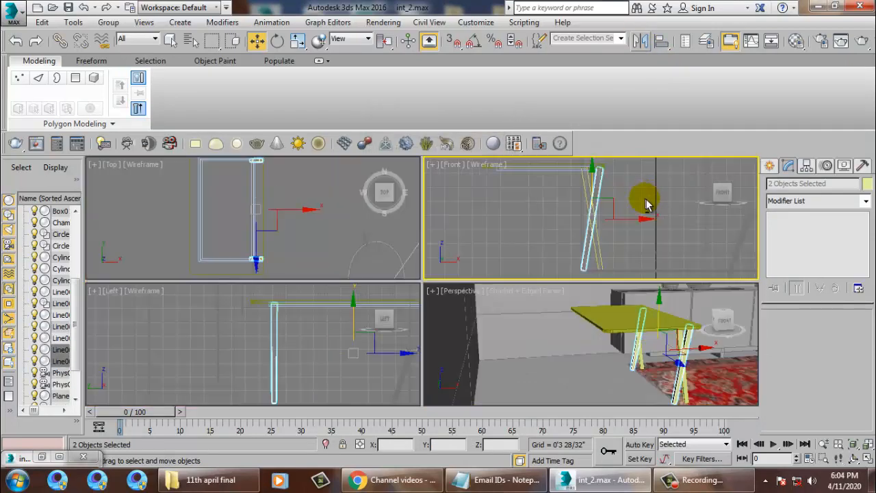
key(alt+w)
drag(530, 282, 333, 290)
key(alt+w)
key(alt+w)
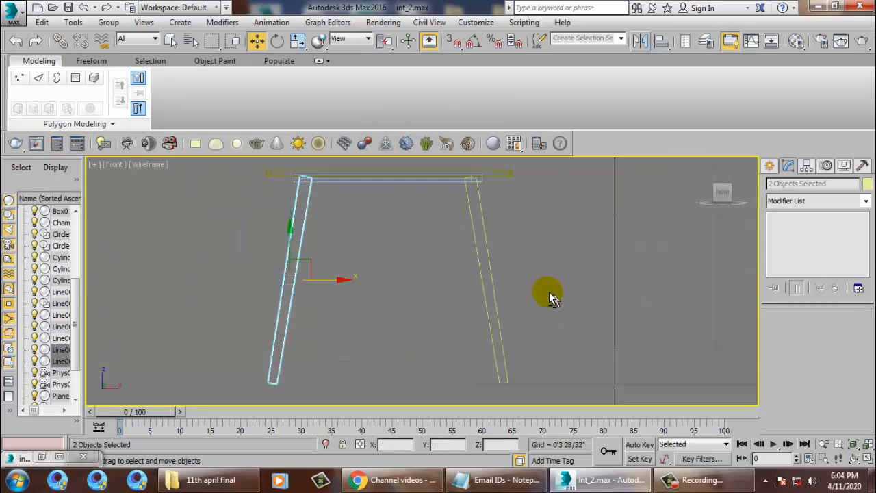
alt+middle_drag(552, 297, 548, 284)
key(f)
key(alt+w)
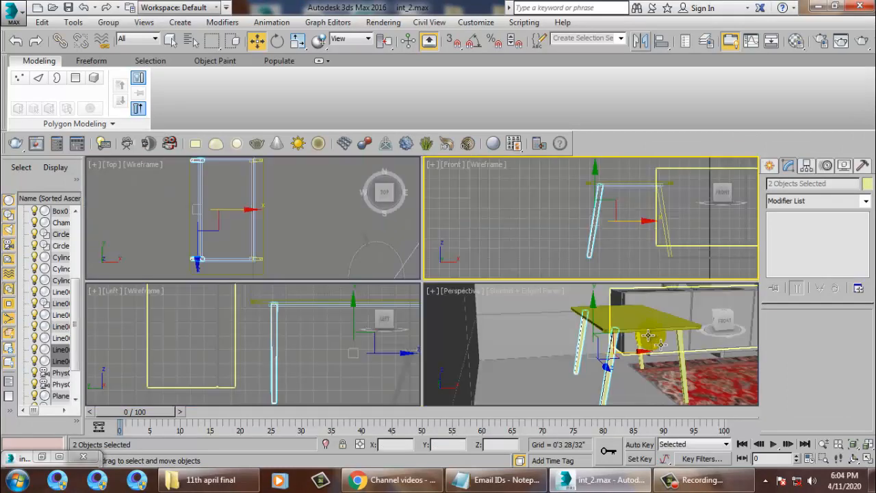
Select every object in the scene and assign them all the same grey object color
right_click(651, 339)
key(alt+w)
scroll(578, 323, down, 3)
alt+middle_drag(573, 311, 481, 294)
key(ctrl+a)
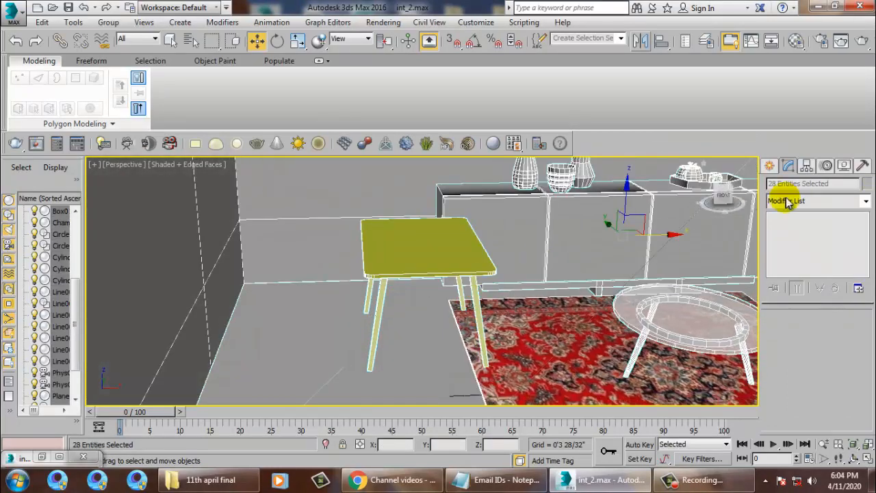
click(866, 185)
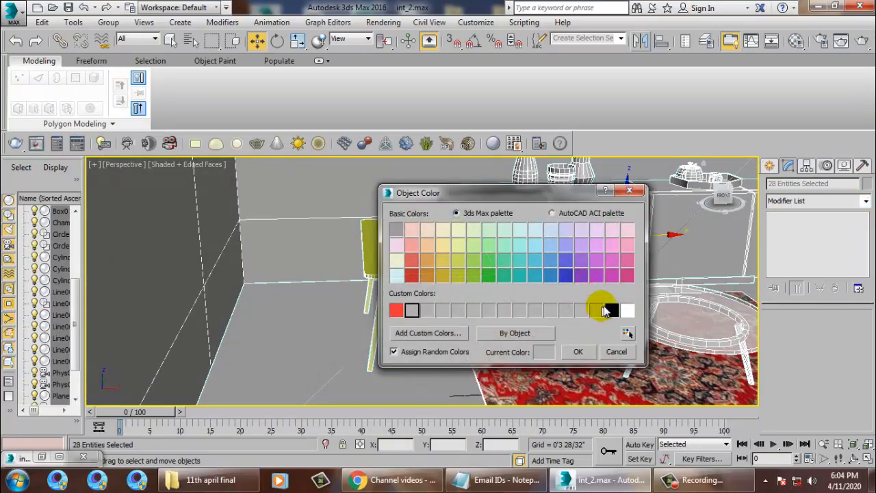
click(576, 351)
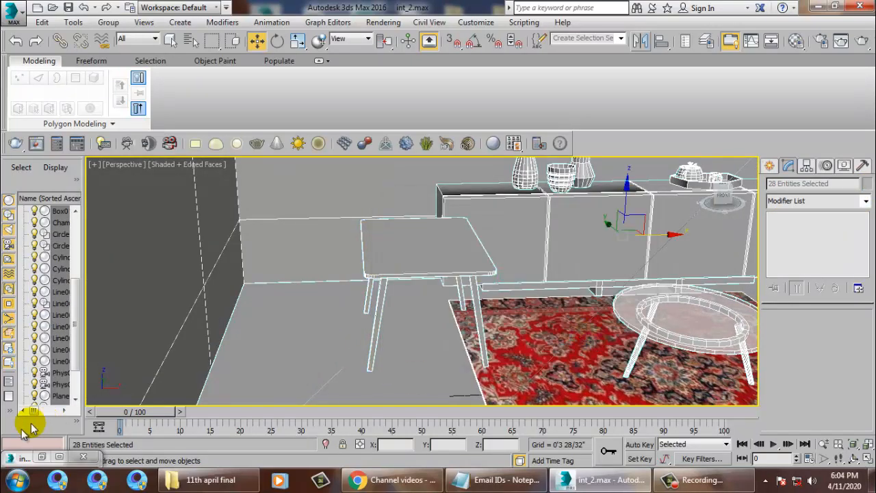
Reopen the interior.jpg reference image and examine the wooden chair beside the dining table up close
click(42, 459)
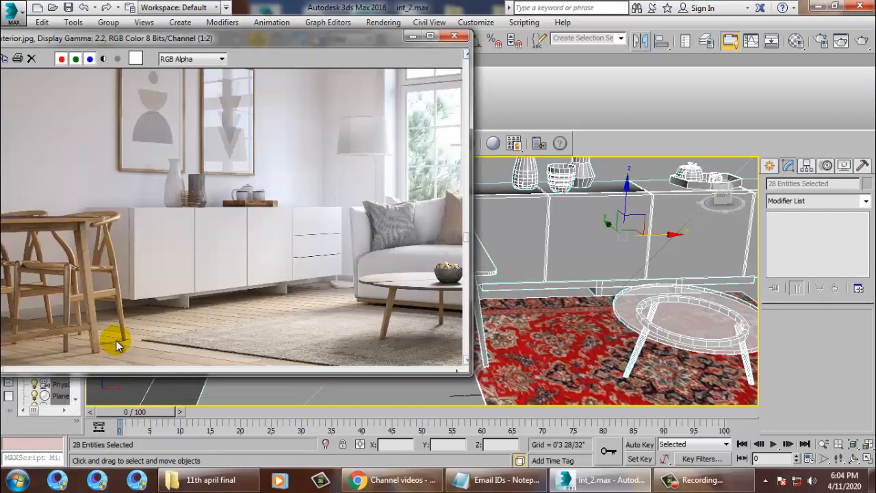
ctrl+click(79, 264)
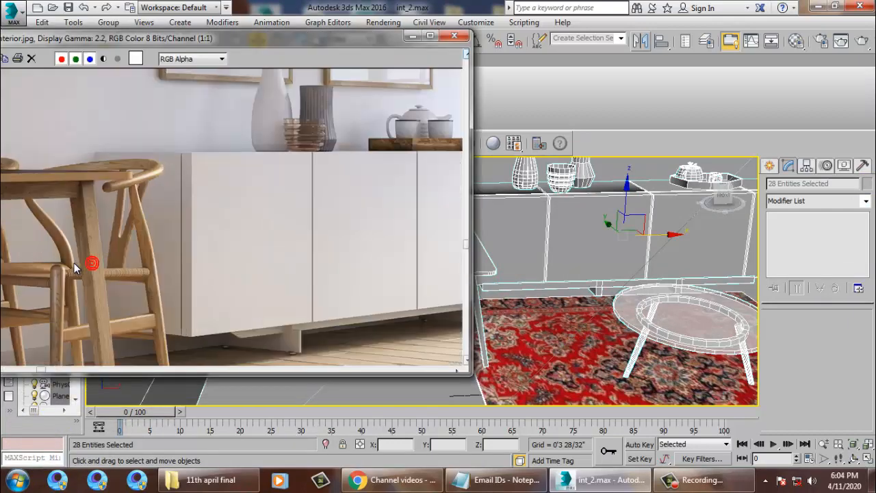
drag(98, 31, 174, 53)
scroll(118, 249, down, 3)
scroll(197, 253, up, 3)
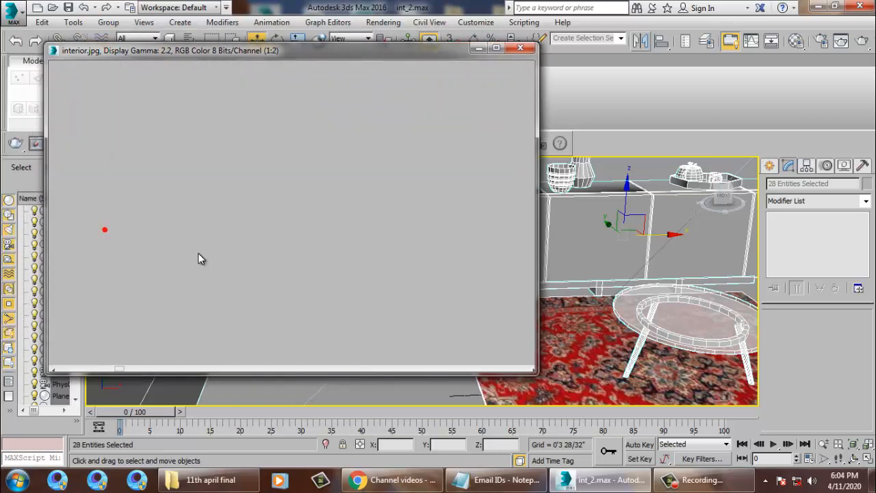
middle_drag(79, 245, 268, 204)
middle_drag(301, 235, 252, 201)
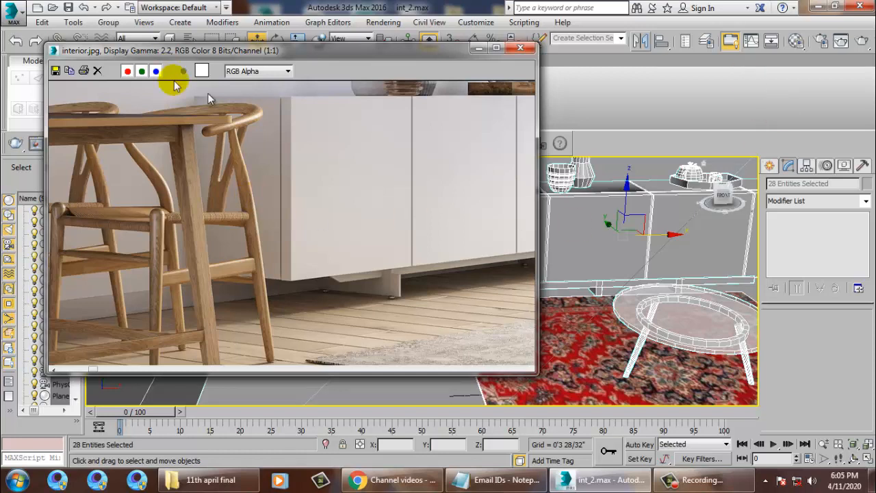
Draw a three-point bent line for the chair's leg beside the table in the front view, with segments about 1'1 18/32" and 1'1 2/32" long
click(769, 168)
click(791, 257)
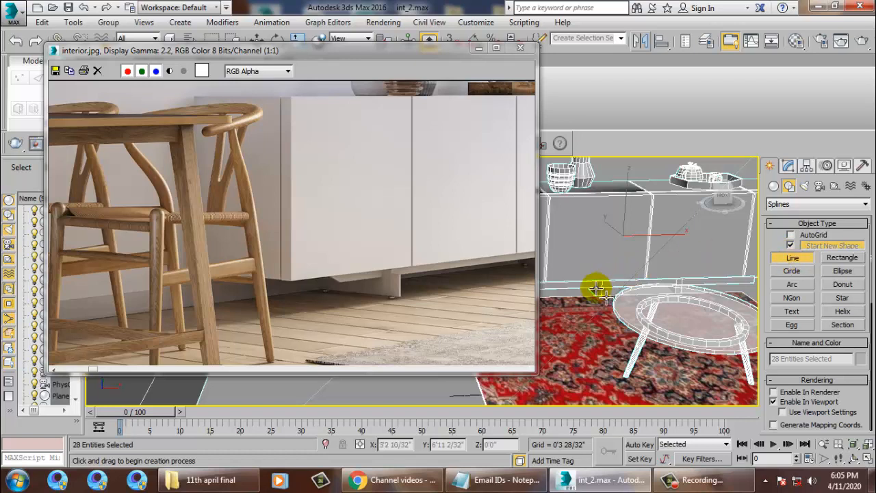
key(alt+w)
middle_drag(676, 214, 738, 221)
key(alt+w)
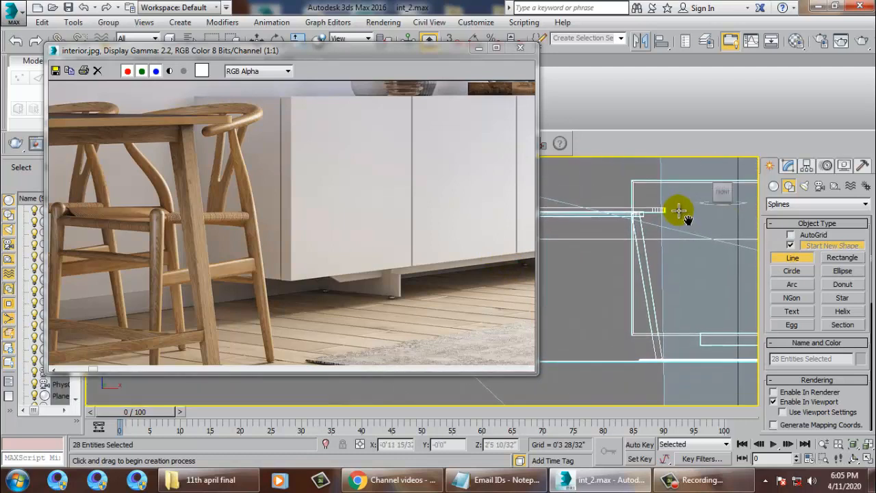
middle_drag(683, 216, 727, 256)
middle_drag(664, 250, 726, 250)
middle_drag(661, 232, 689, 229)
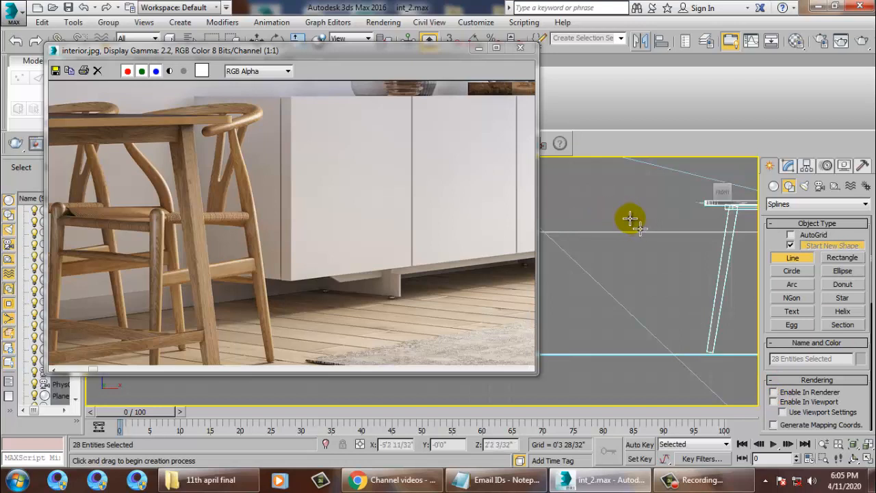
click(628, 218)
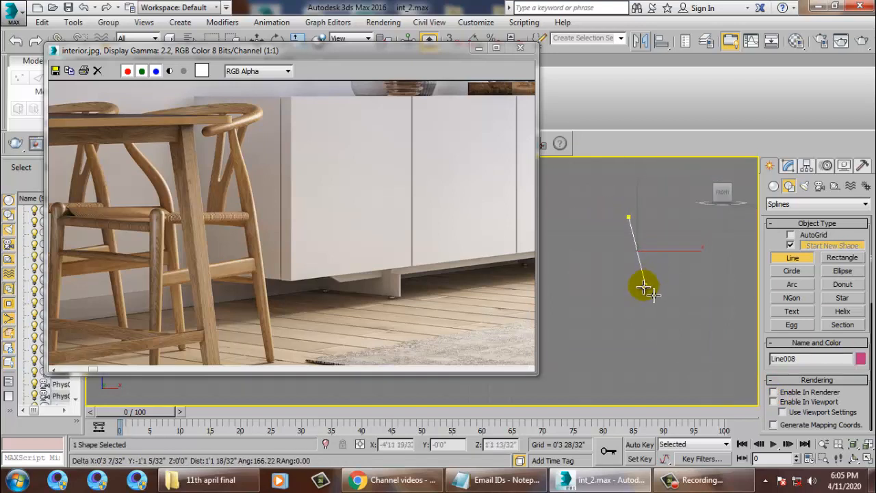
click(643, 287)
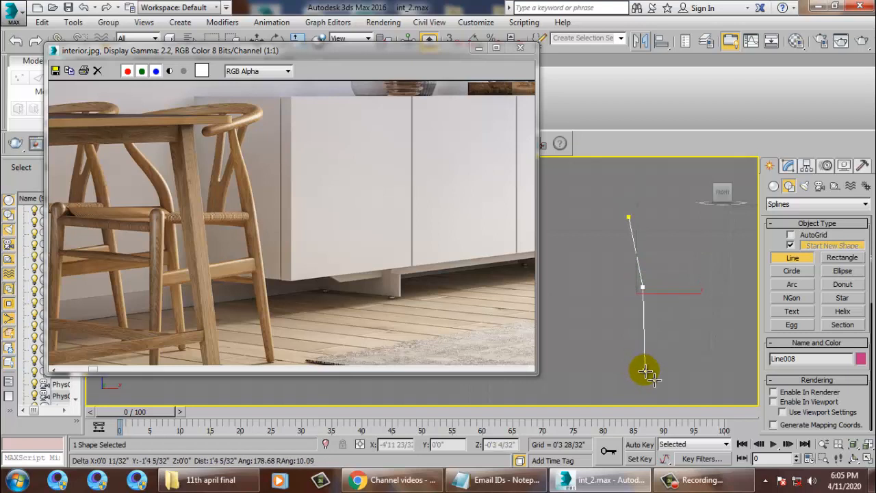
drag(645, 369, 644, 354)
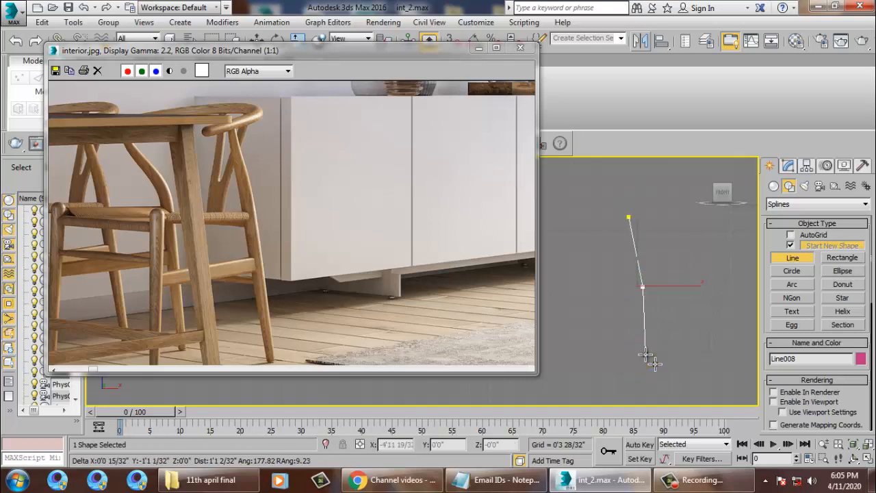
right_click(645, 353)
right_click(682, 264)
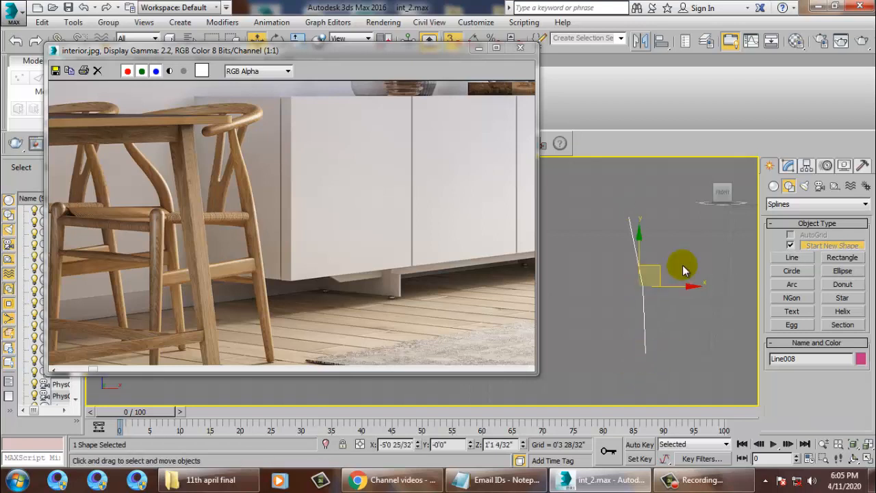
Fillet the middle vertex of the leg line by about 0'2 11/32" to soften the bend
key(1)
drag(675, 267, 650, 287)
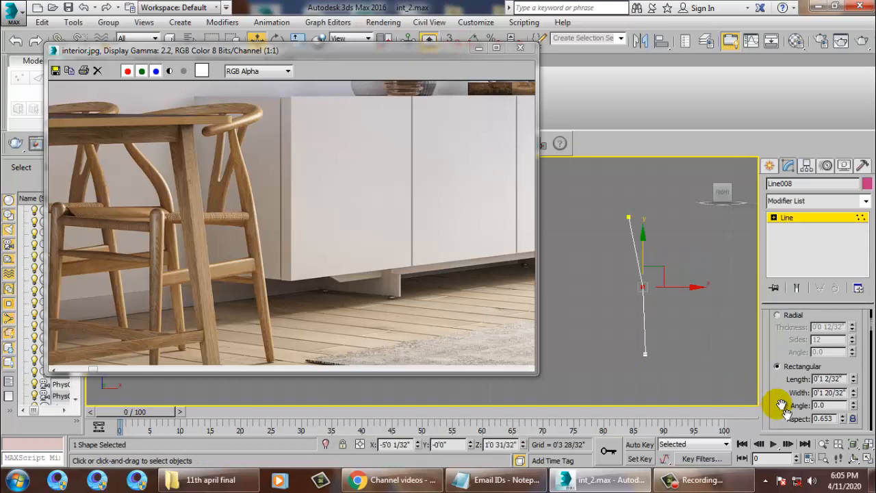
drag(778, 406, 789, 18)
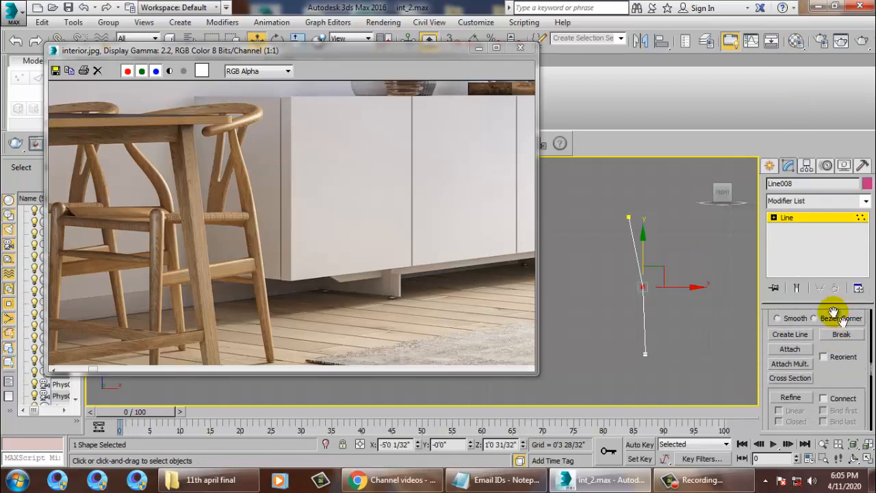
drag(862, 375, 855, 197)
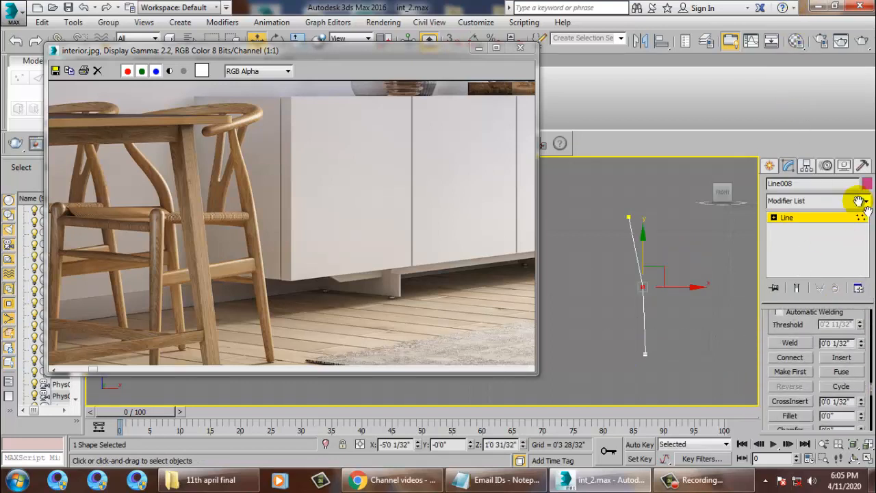
click(790, 415)
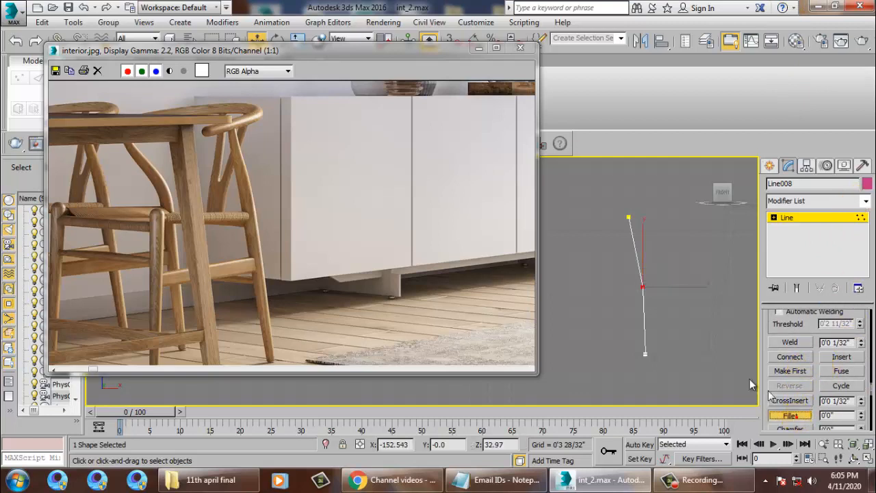
drag(642, 287, 643, 279)
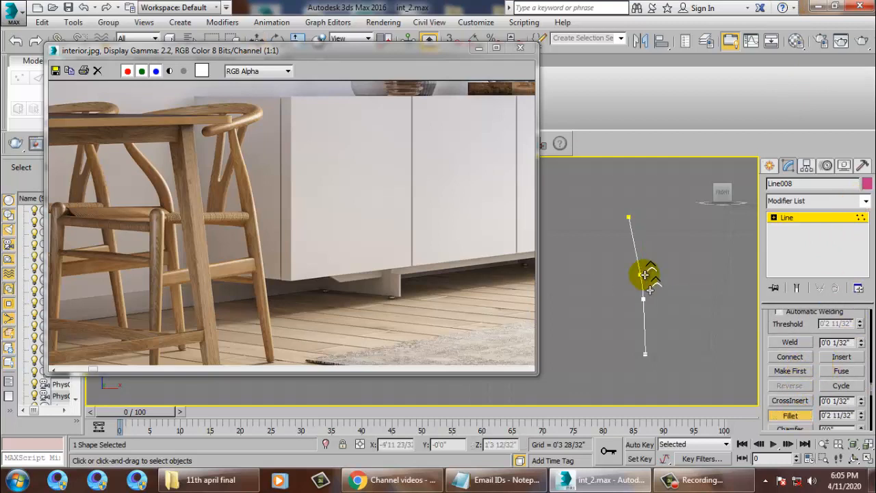
right_click(643, 290)
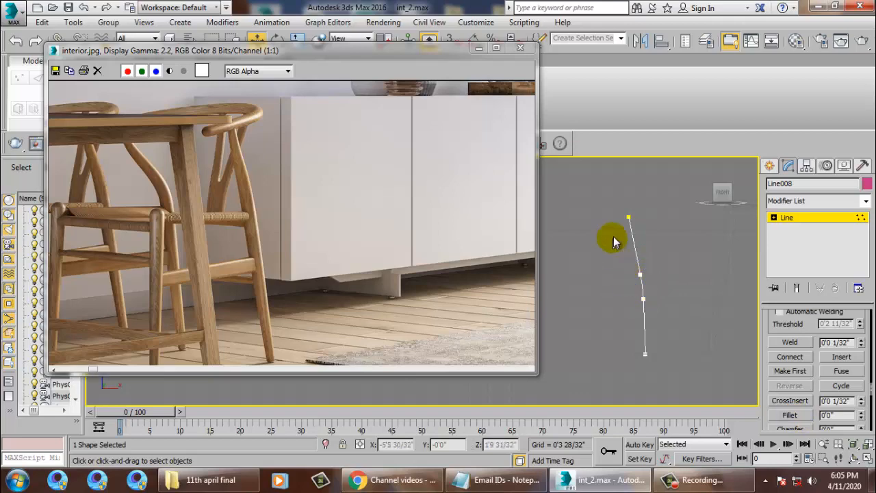
Enable the chair leg line's thickness in the viewport with a radial cross-section
key(alt+w)
drag(363, 58, 226, 54)
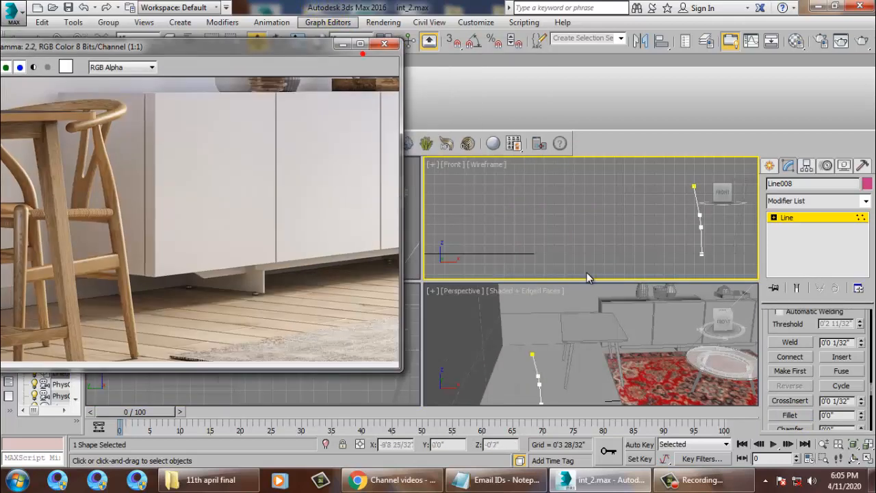
key(alt+w)
scroll(568, 309, up, 5)
scroll(534, 267, down, 7)
alt+middle_drag(533, 266, 564, 258)
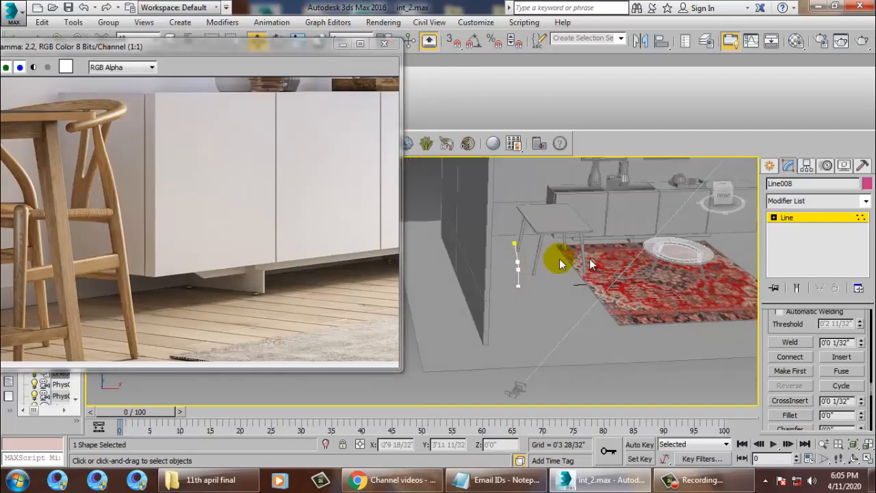
scroll(574, 265, up, 7)
scroll(568, 264, down, 3)
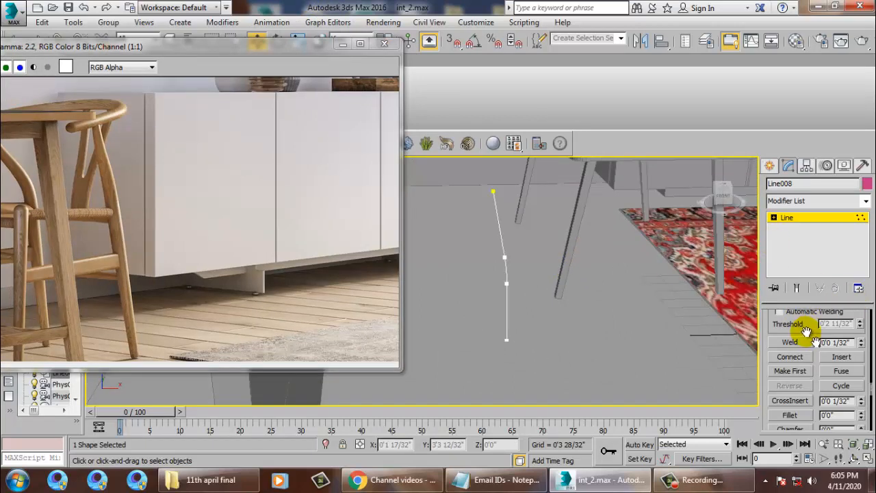
drag(808, 331, 812, 479)
scroll(823, 359, up, 6)
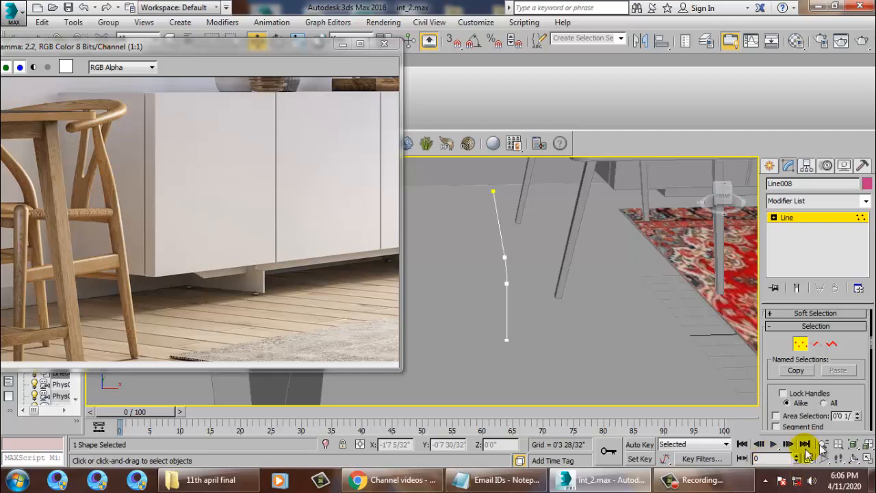
scroll(848, 339, up, 8)
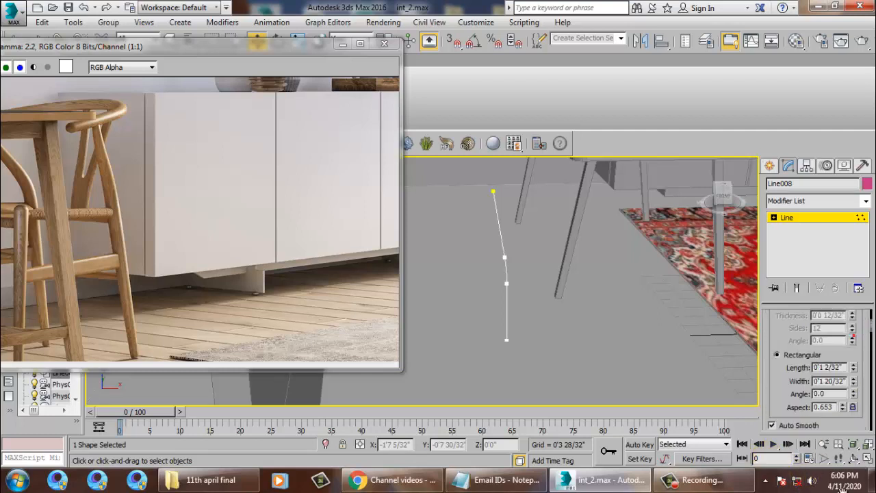
click(773, 338)
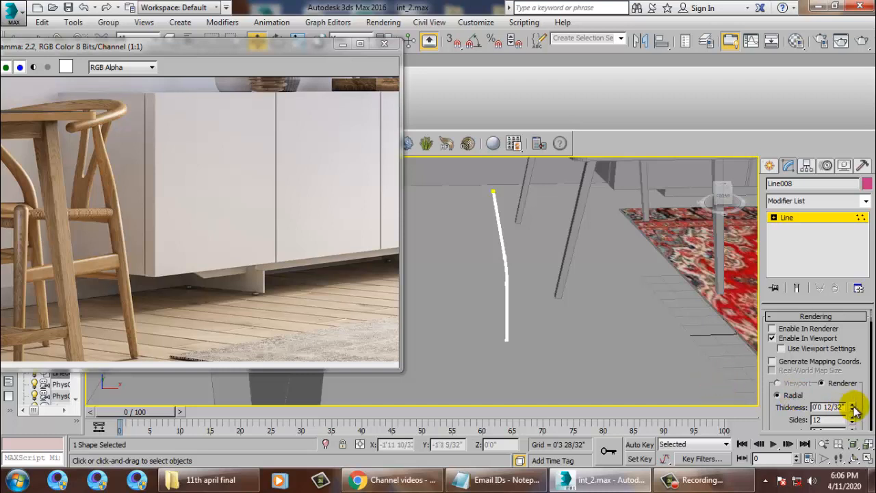
Set the chair leg's radial thickness to 0'1 20/32"
drag(851, 383, 824, 233)
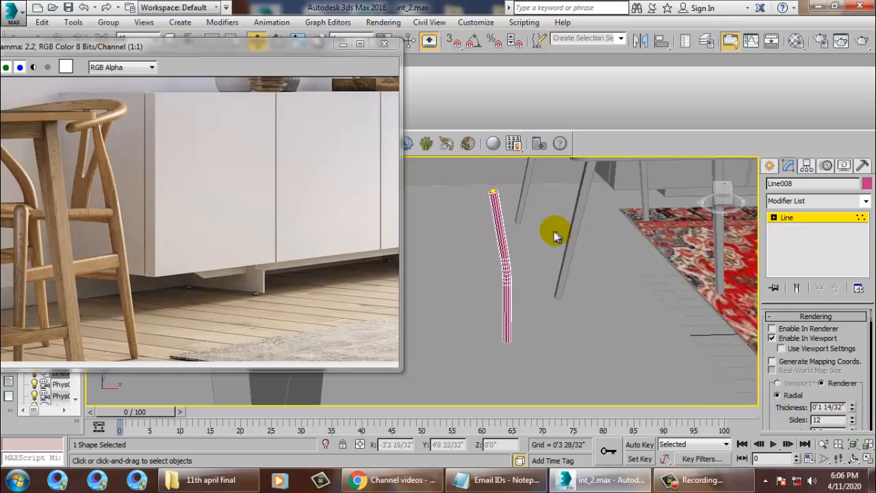
alt+middle_drag(554, 231, 534, 223)
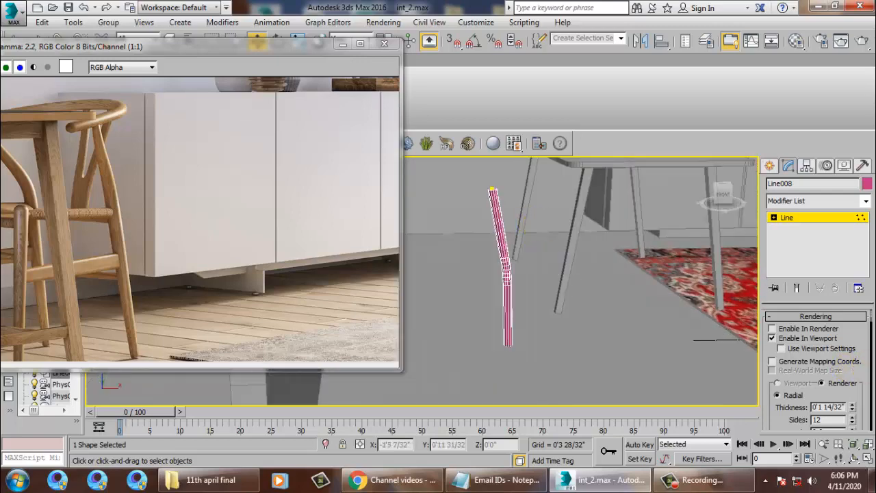
drag(853, 404, 853, 398)
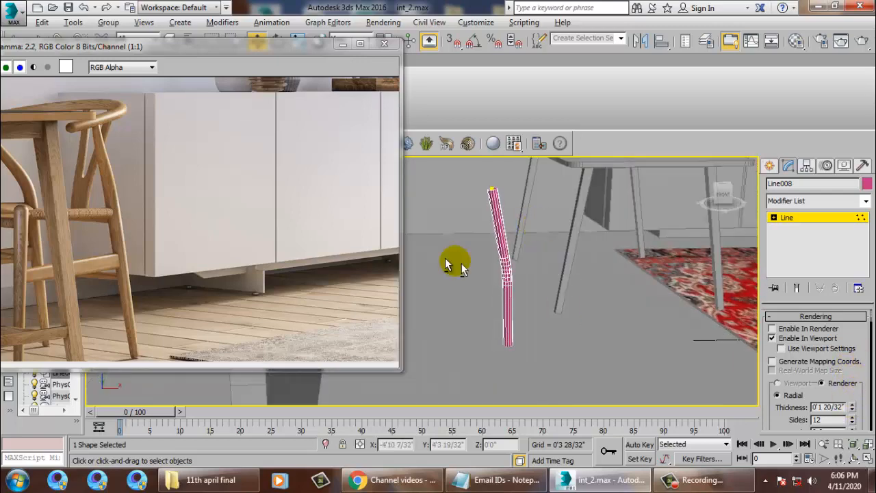
Draw a semicircular arc in the top view, curving around the chair leg, for the chair's rounded top rail
key(alt+w)
drag(273, 45, 130, 42)
middle_click(309, 226)
key(alt+w)
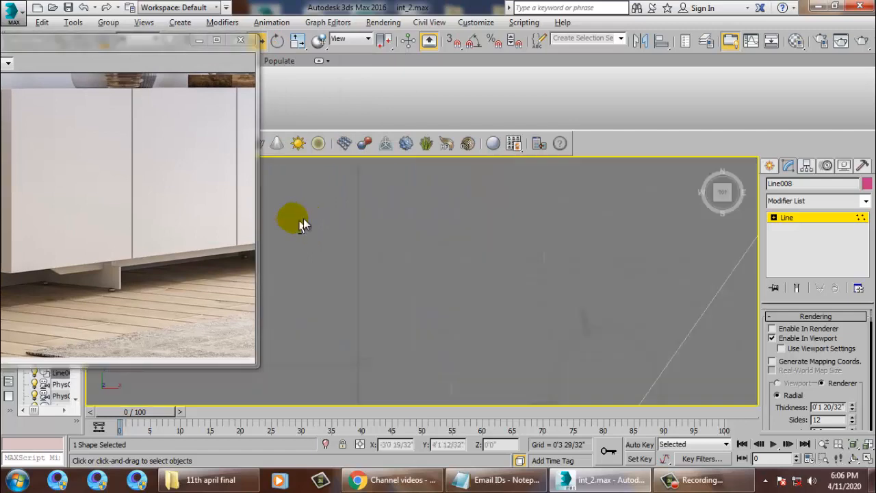
key(z)
scroll(452, 239, down, 8)
scroll(454, 242, down, 5)
middle_drag(454, 241, 508, 286)
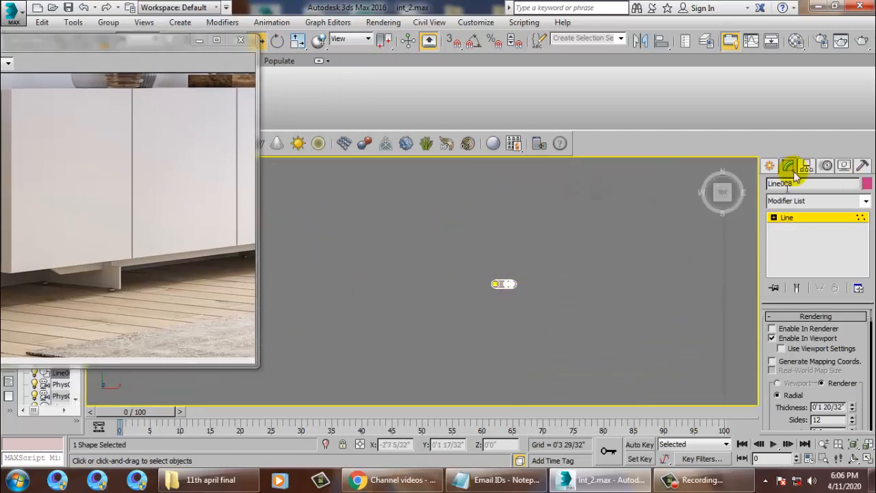
click(768, 167)
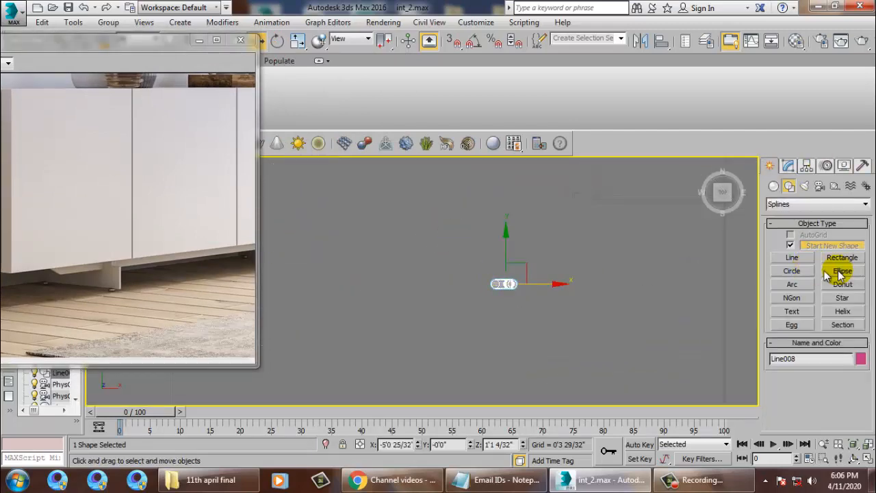
click(792, 284)
drag(100, 40, 282, 74)
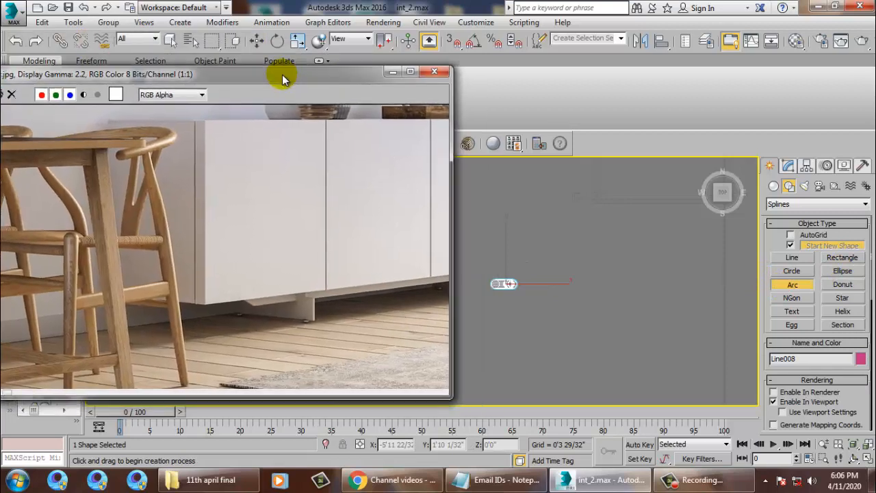
middle_drag(502, 224, 576, 248)
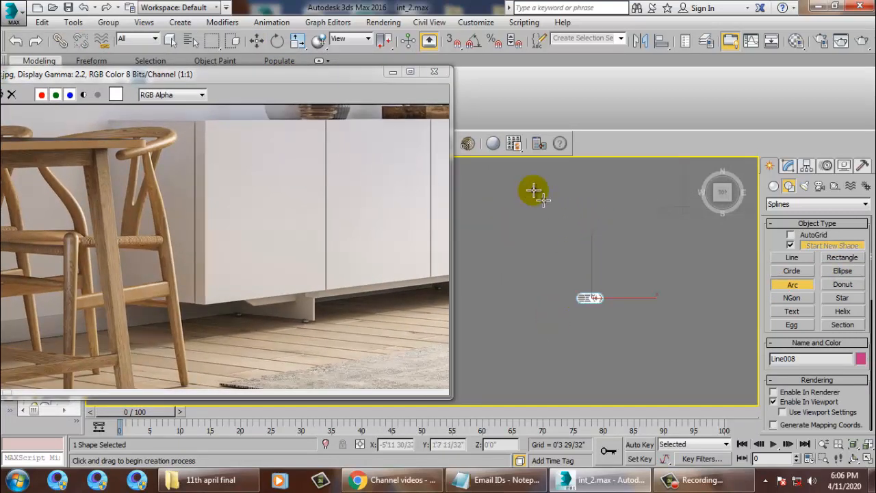
drag(551, 185, 550, 316)
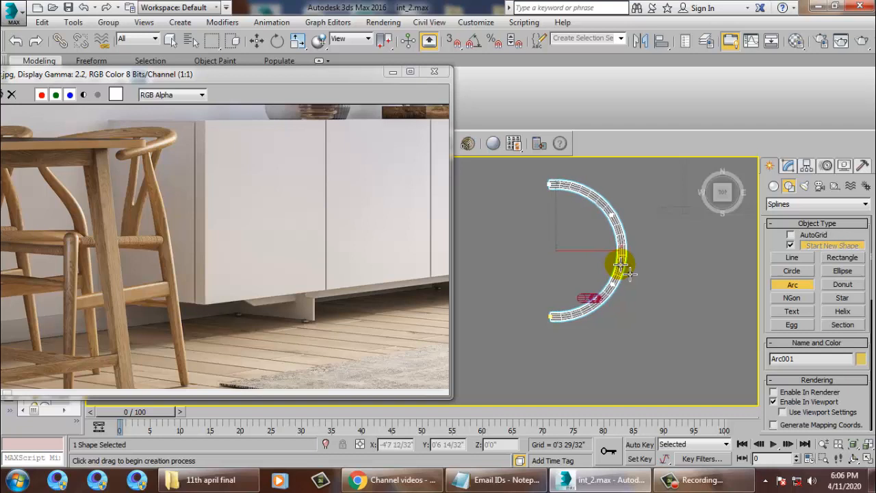
click(620, 265)
right_click(621, 264)
Raise the arc to the upper end of the chair leg, at a height of about 2'2 25/32"
key(alt+w)
right_click(667, 322)
key(alt+w)
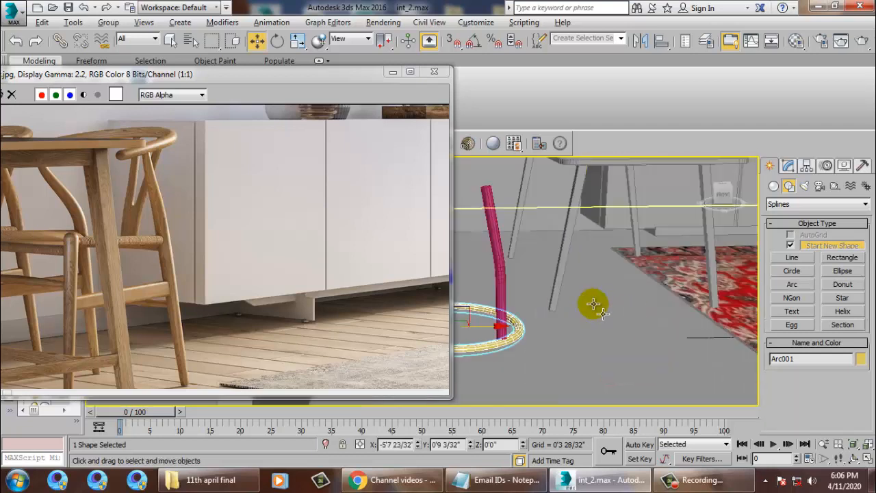
middle_drag(538, 308, 569, 304)
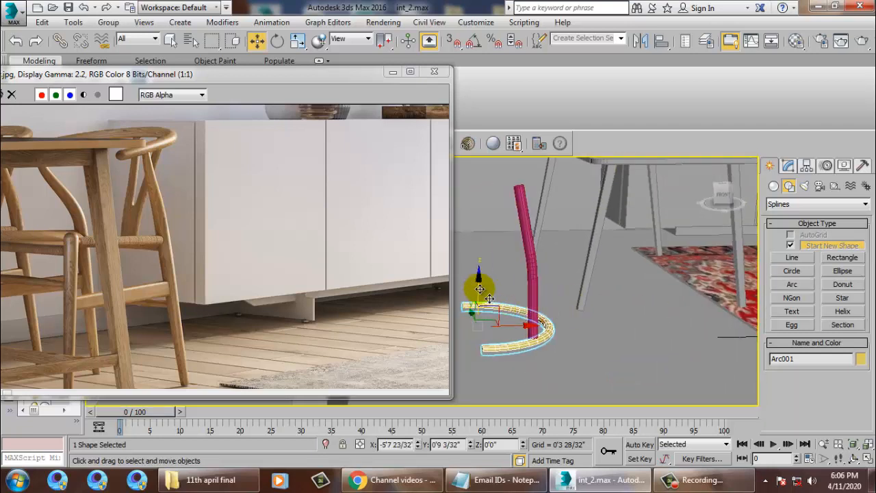
drag(479, 287, 491, 140)
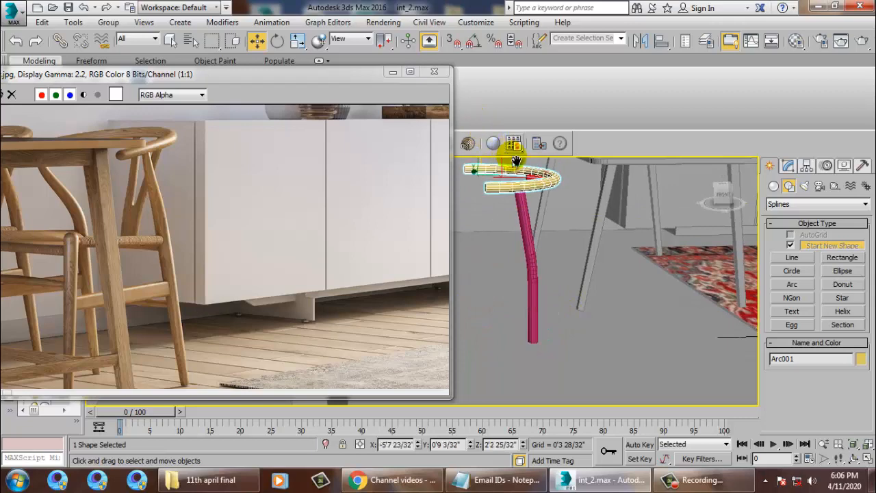
Scale the arc up uniformly to about 114% and shift it along Y to about 1'1 11/32", so one end sits above the leg
middle_drag(513, 159, 556, 198)
key(r)
drag(521, 219, 503, 203)
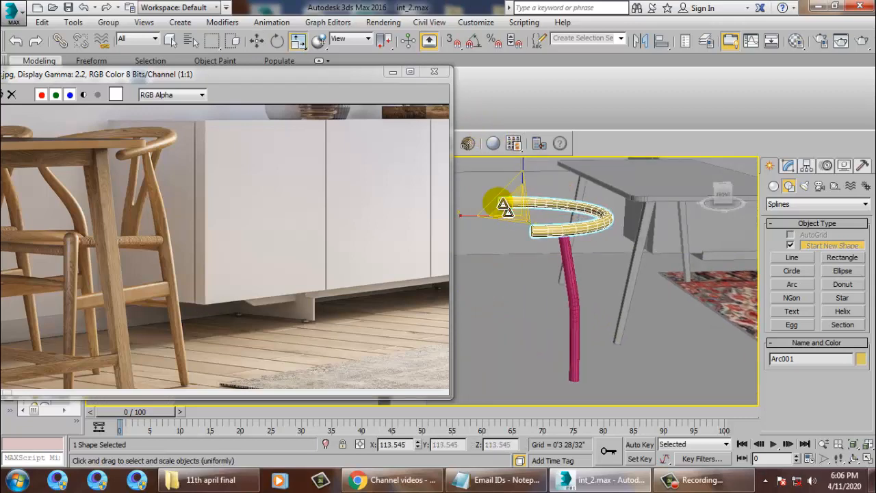
key(w)
mouse_move(509, 207)
alt+middle_down()
mouse_move(583, 252)
mouse_move(608, 293)
alt+middle_up()
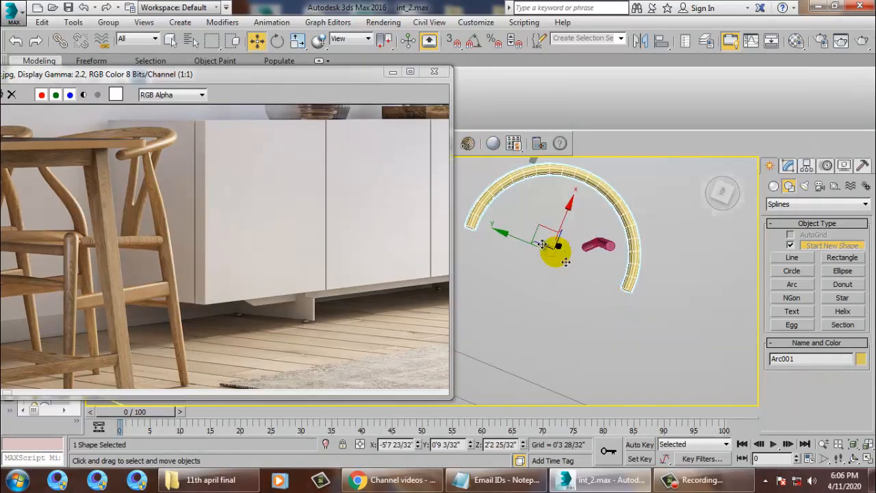
drag(518, 239, 621, 245)
alt+middle_drag(621, 245, 541, 180)
middle_drag(583, 225, 611, 230)
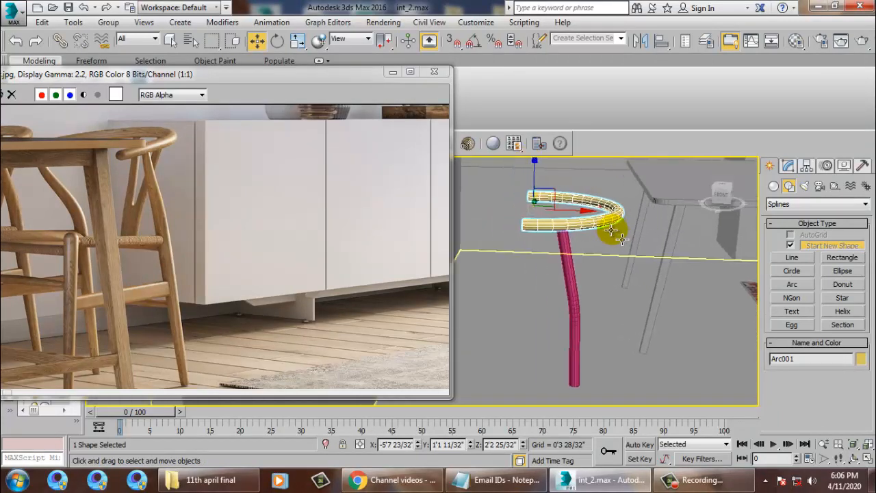
Rotate the arc about its Y axis so the rail tilts, with its curved side raised and its open ends lowered
key(e)
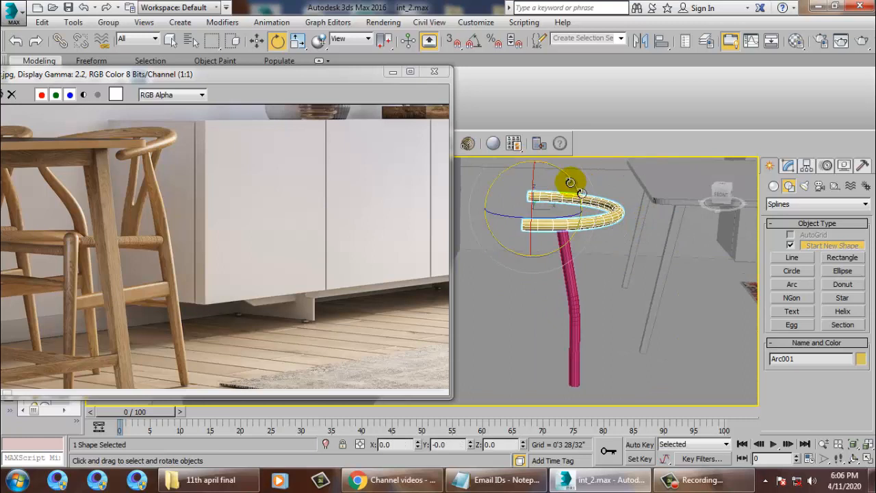
drag(573, 182, 555, 168)
key(w)
Set the arc's radial thickness to 0'1 14/32"
key(alt+w)
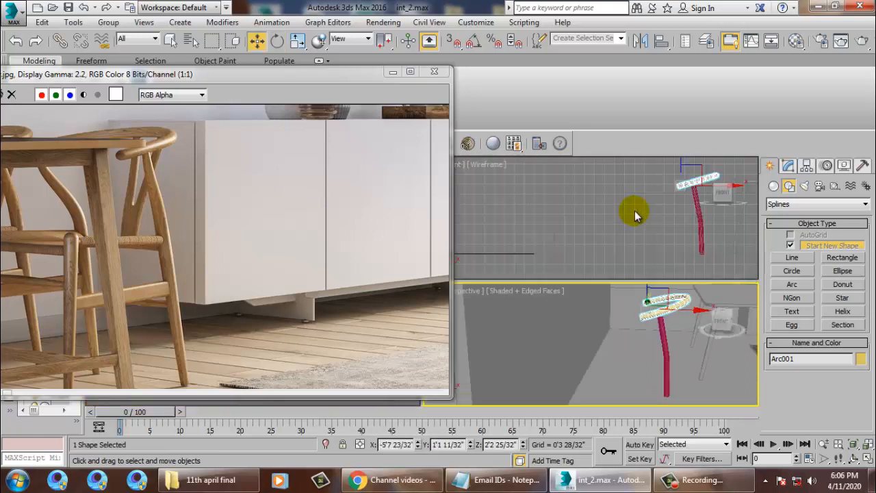
right_click(625, 200)
key(alt+w)
key(g)
middle_drag(576, 197, 575, 216)
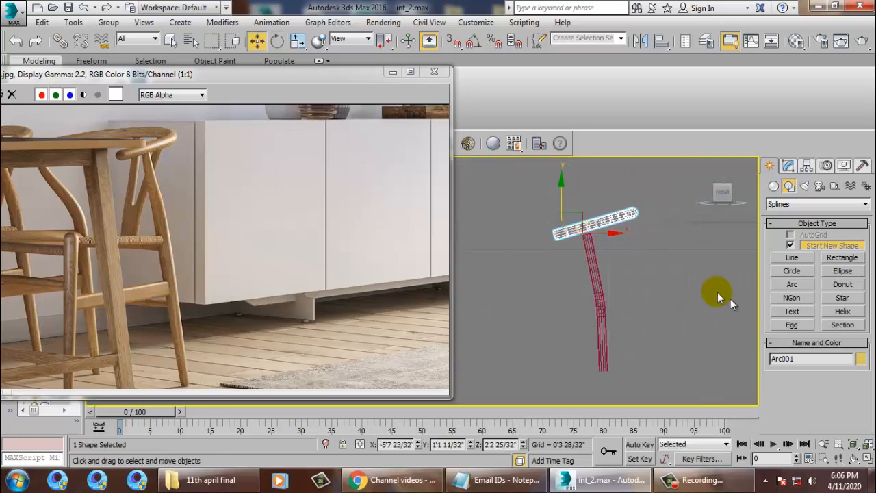
click(787, 165)
scroll(852, 406, down, 5)
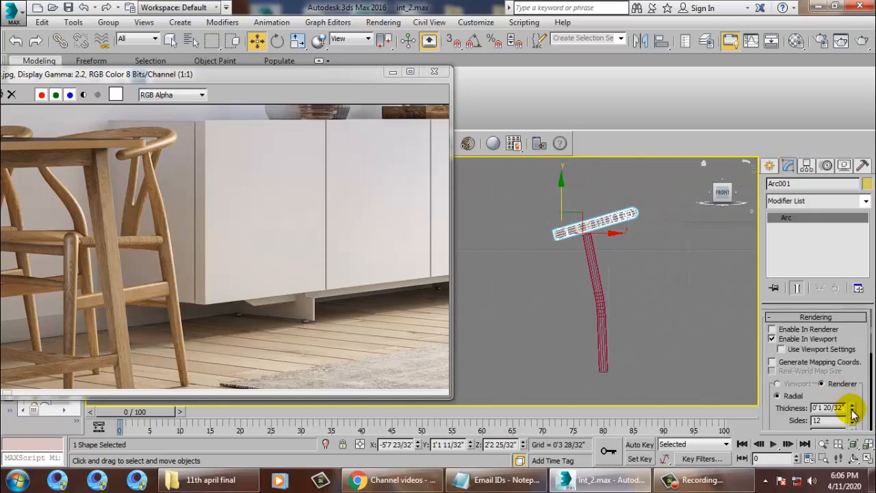
mouse_move(852, 409)
mouse_down()
mouse_move(860, 430)
mouse_move(851, 409)
mouse_up()
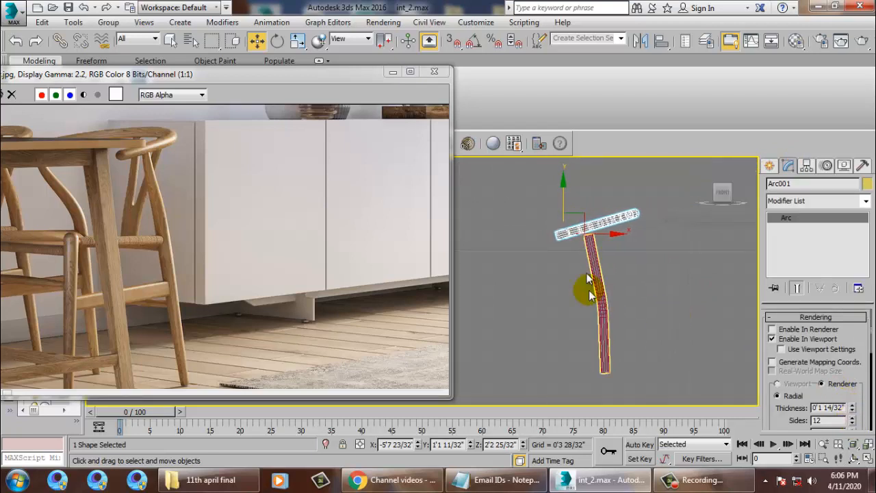
Move the arc in the front view to about X -5'7 18/32" and Z 2'0 29/32", seating it on the leg's upper end
scroll(575, 236, up, 3)
drag(587, 233, 598, 235)
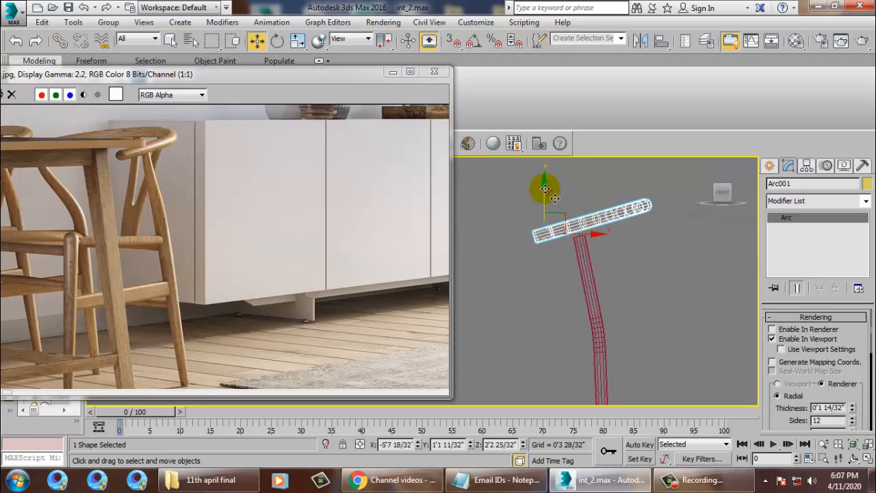
drag(547, 188, 552, 199)
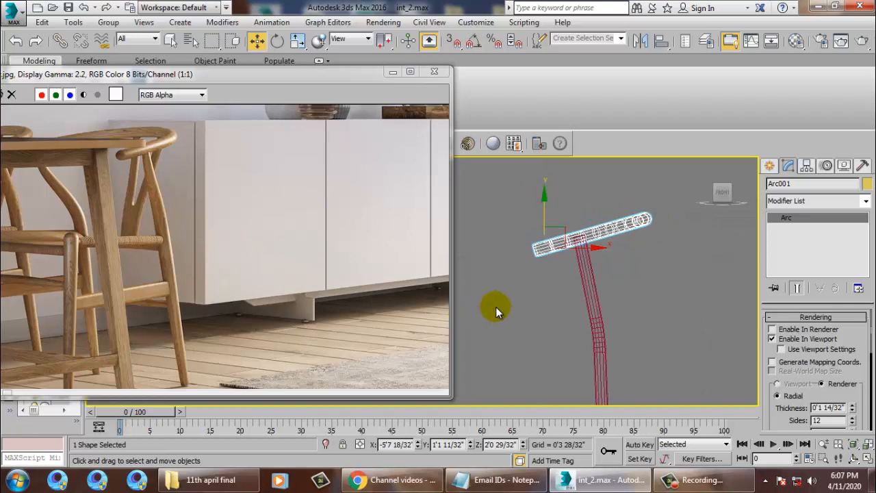
middle_drag(550, 300, 534, 294)
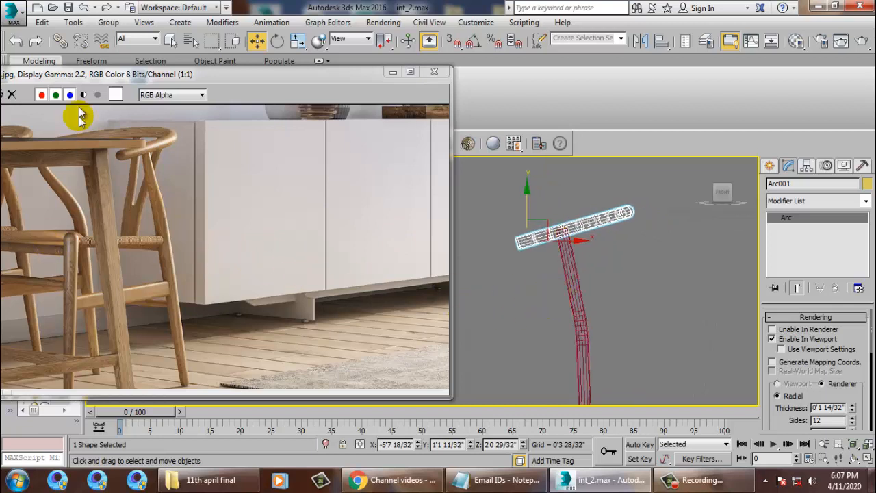
Copy the chair leg along Y to about 2'2 22/32", under the opposite side of the curved rail
mouse_move(96, 75)
mouse_down()
mouse_move(197, 73)
mouse_move(92, 61)
mouse_up()
key(alt+w)
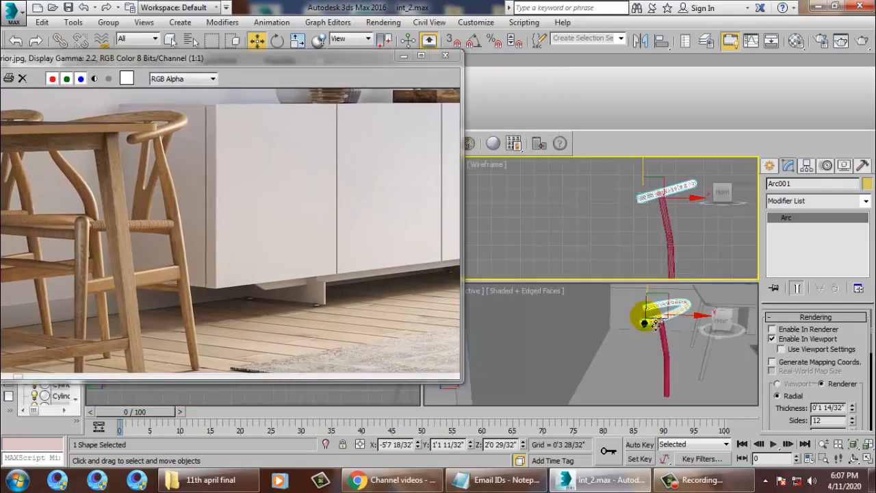
right_click(630, 319)
key(alt+w)
mouse_move(645, 309)
alt+middle_down()
mouse_move(602, 274)
mouse_move(586, 273)
mouse_move(652, 361)
alt+middle_up()
click(597, 332)
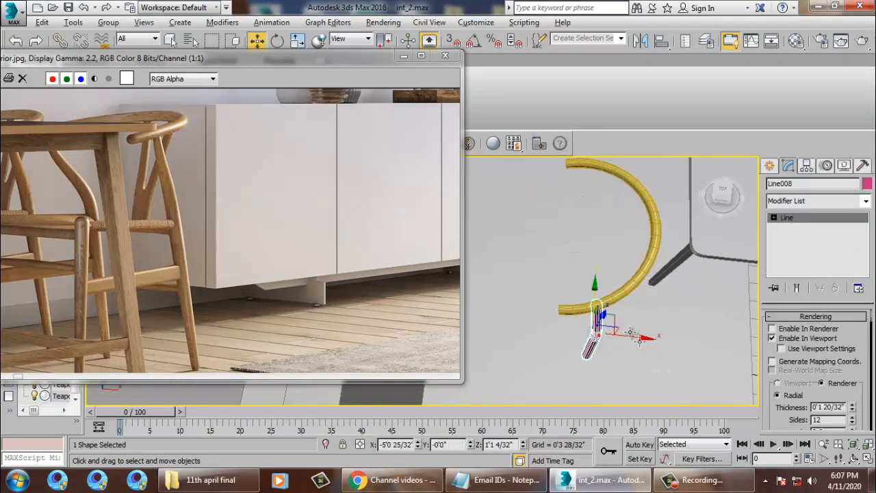
alt+middle_drag(597, 324, 587, 305)
alt+middle_drag(652, 323, 585, 319)
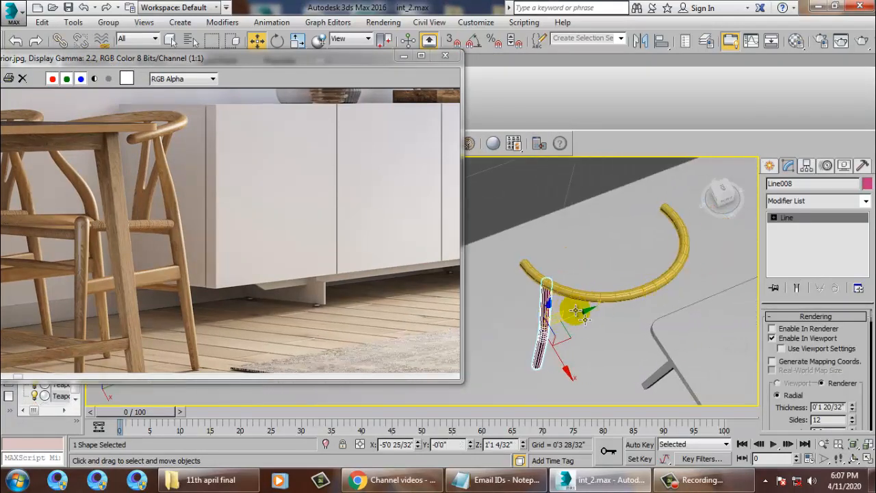
shift+drag(577, 316, 724, 296)
click(439, 293)
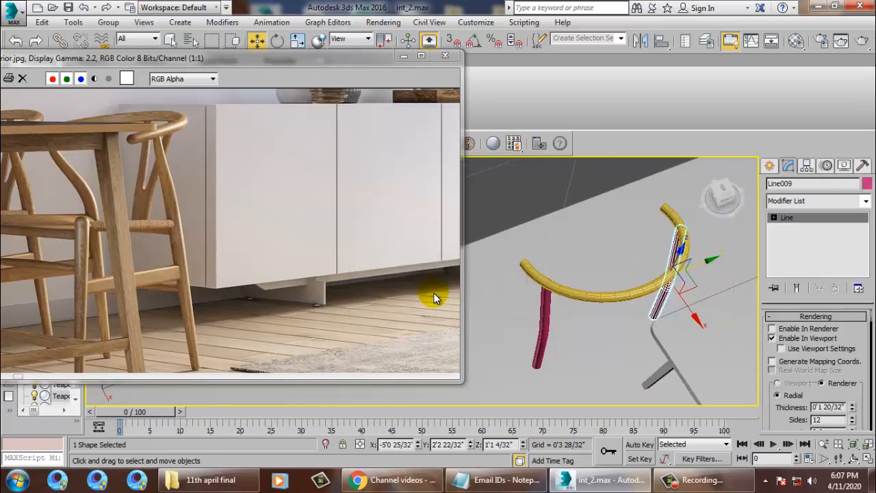
Examine how the two legs and curved rail line up in the front, top and perspective views against the reference photo
key(alt+w)
key(alt+w)
middle_drag(609, 228, 653, 166)
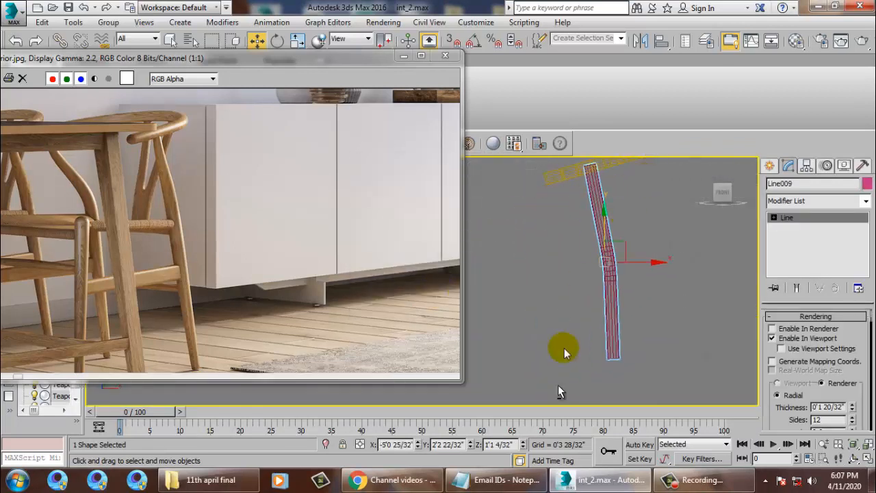
key(alt+w)
drag(309, 64, 95, 87)
middle_click(333, 239)
key(alt+w)
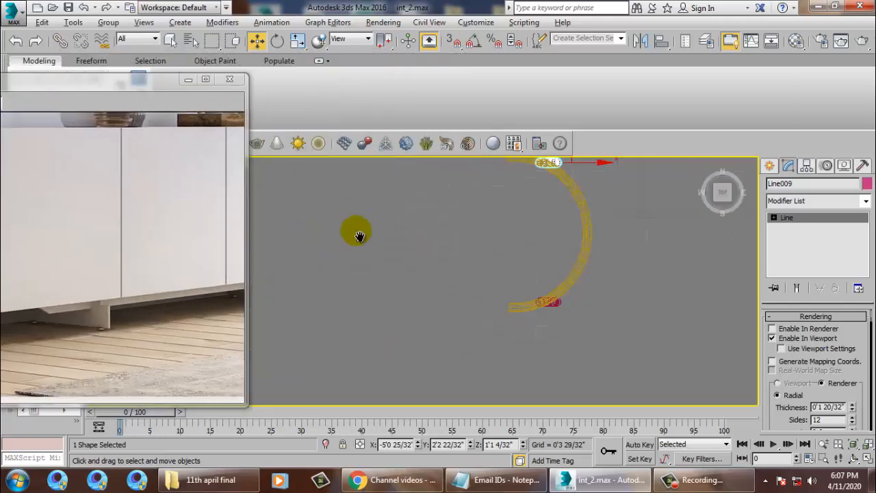
middle_drag(358, 235, 402, 301)
scroll(458, 284, up, 3)
middle_drag(459, 284, 458, 174)
scroll(435, 269, down, 2)
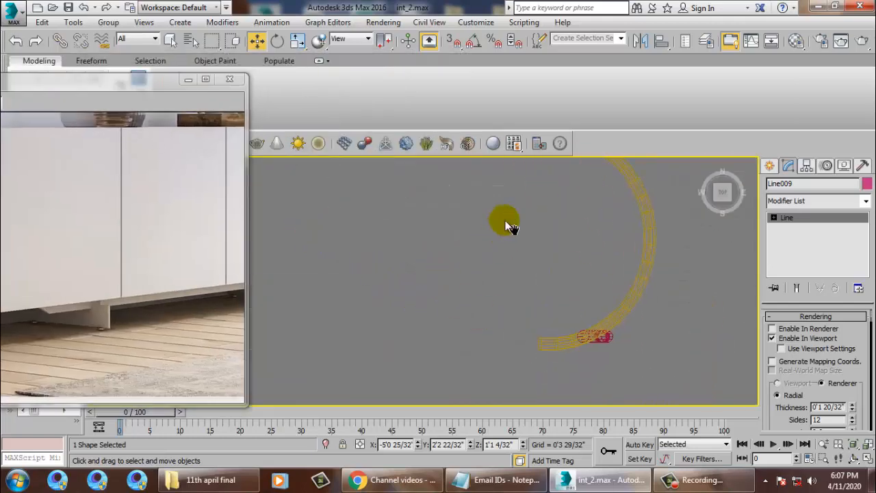
middle_drag(561, 295, 539, 353)
key(alt+w)
middle_click(614, 382)
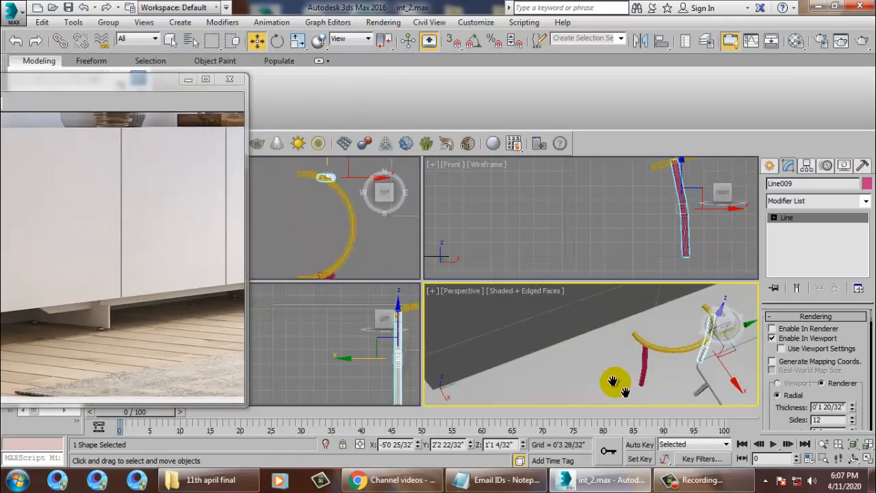
key(alt+w)
alt+middle_drag(617, 294, 603, 257)
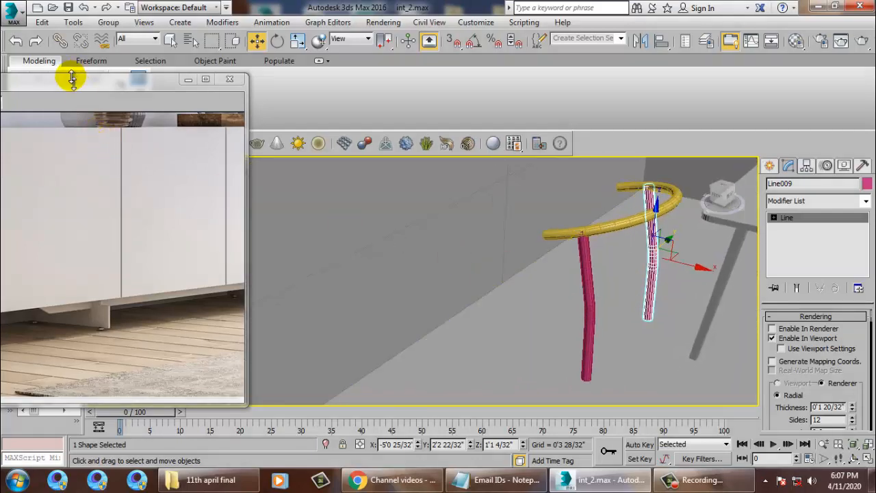
drag(70, 86, 292, 45)
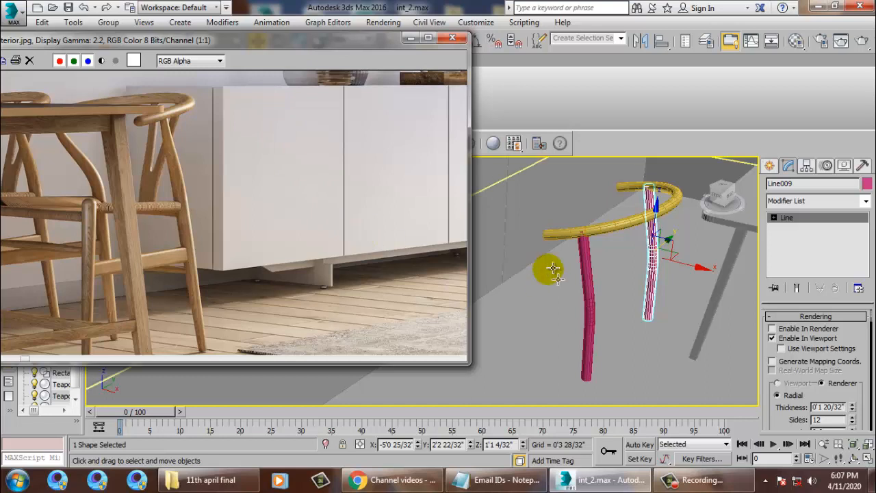
alt+middle_drag(635, 231, 620, 229)
Draw a narrow upright box about 1'4 24/32" long in the left view, hanging from the middle of the curved rail
key(alt+w)
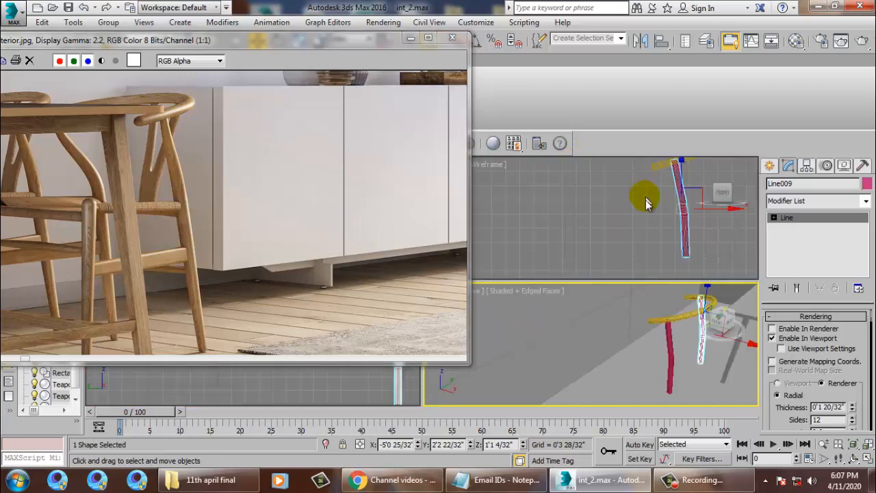
middle_drag(349, 377, 327, 366)
key(alt+w)
scroll(520, 308, down, 3)
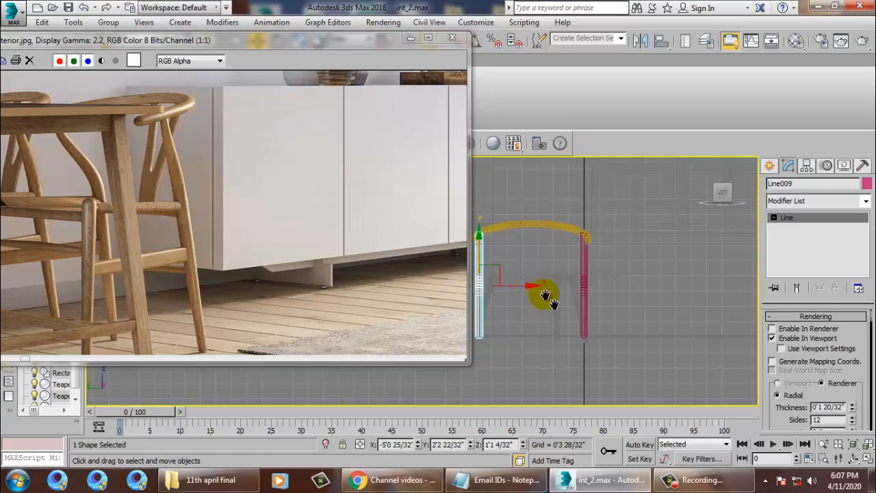
middle_drag(546, 295, 575, 283)
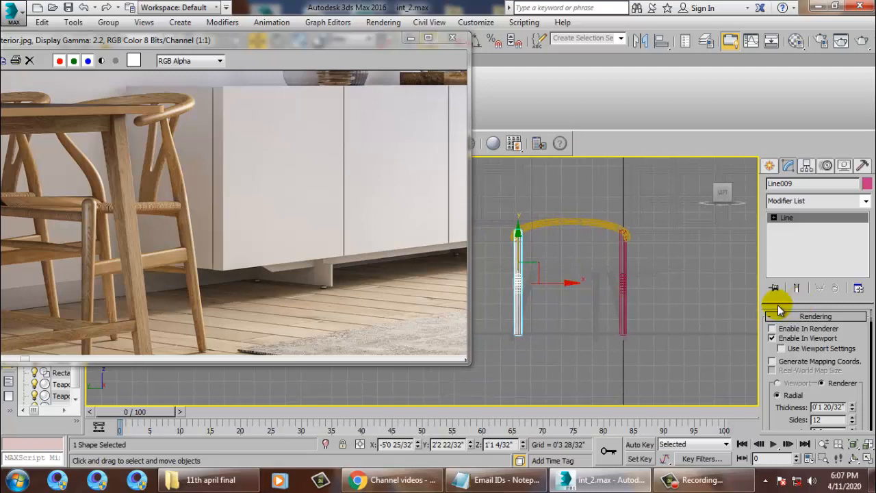
click(769, 166)
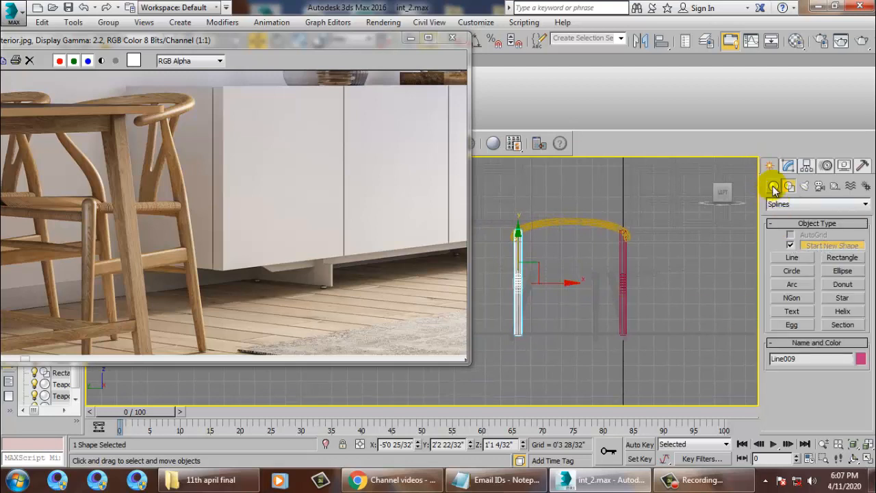
click(773, 187)
click(792, 247)
scroll(607, 219, up, 3)
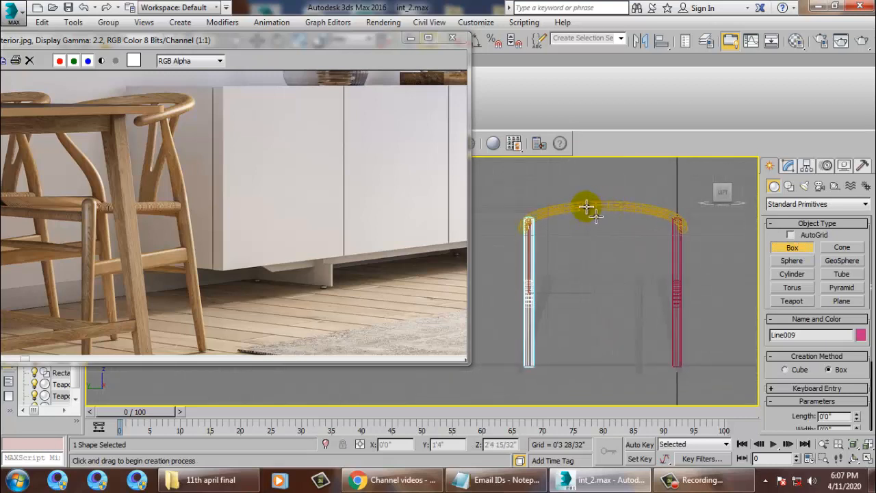
drag(588, 205, 620, 299)
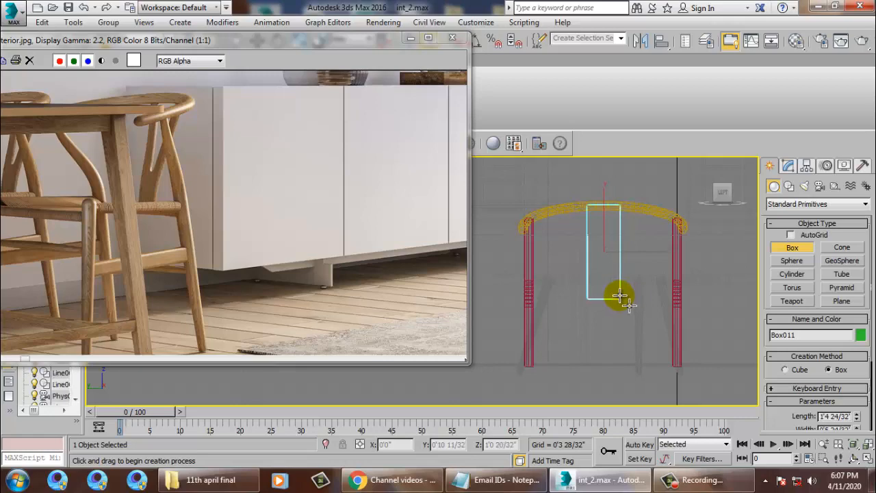
click(620, 290)
right_click(621, 288)
Move the new box horizontally into place between the two chair legs, inside the curved rail
key(alt+w)
right_click(647, 312)
key(z)
key(alt+w)
scroll(618, 289, down, 4)
mouse_move(618, 289)
alt+middle_down()
mouse_move(631, 285)
mouse_move(616, 283)
alt+middle_up()
scroll(631, 286, down, 4)
drag(615, 287, 512, 283)
middle_drag(522, 272, 626, 264)
scroll(578, 238, up, 4)
scroll(620, 268, up, 3)
drag(557, 288, 572, 289)
alt+middle_drag(576, 288, 599, 278)
Scale the backrest box's thickness non-uniformly to about 66 percent
key(r)
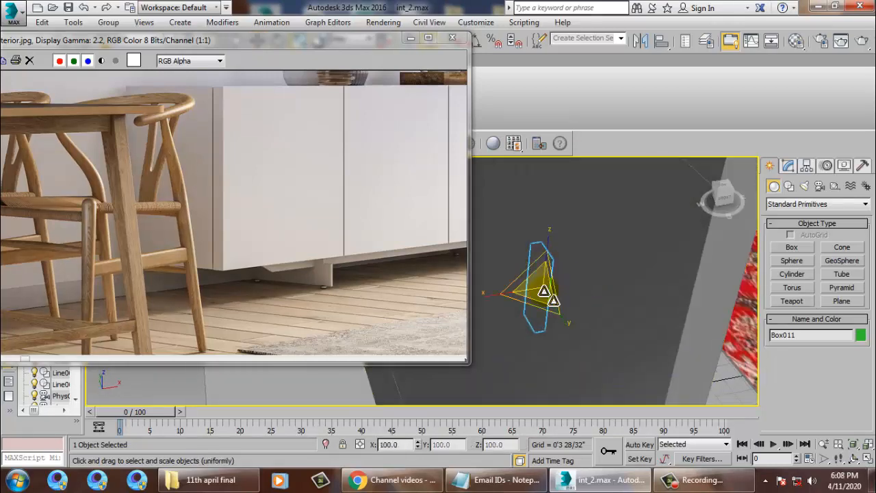
alt+middle_drag(543, 291, 529, 315)
drag(481, 287, 503, 286)
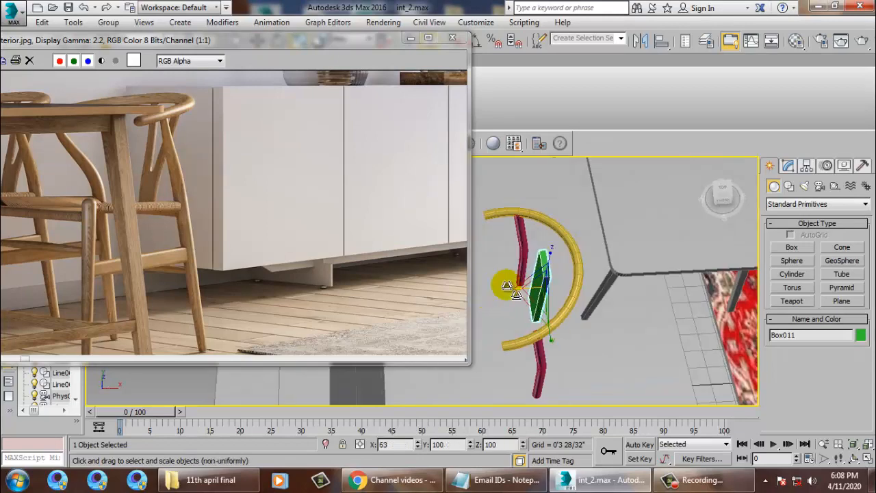
key(alt+w)
middle_click(659, 192)
key(alt+w)
key(alt+w)
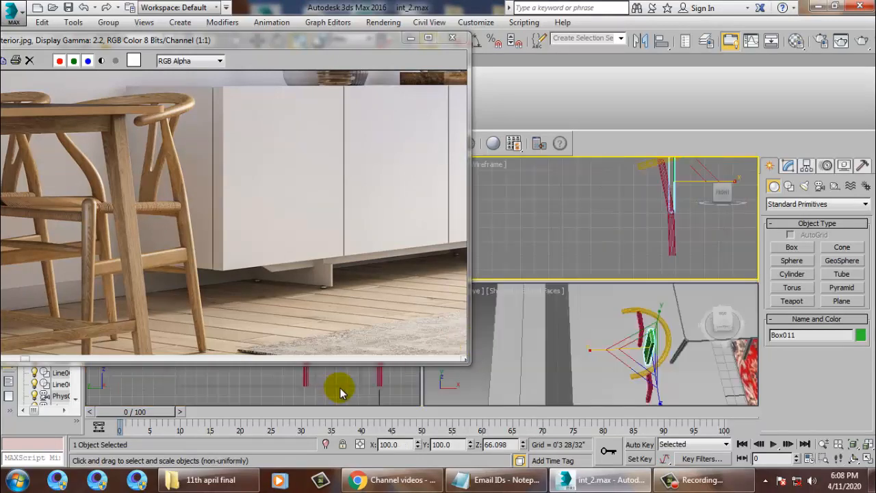
Convert the backrest box to an editable poly and narrow its lower end slightly by scaling the bottom vertices in the left view
middle_click(340, 393)
key(alt+w)
scroll(621, 254, up, 3)
middle_drag(621, 254, 649, 269)
scroll(551, 292, down, 4)
scroll(632, 272, up, 2)
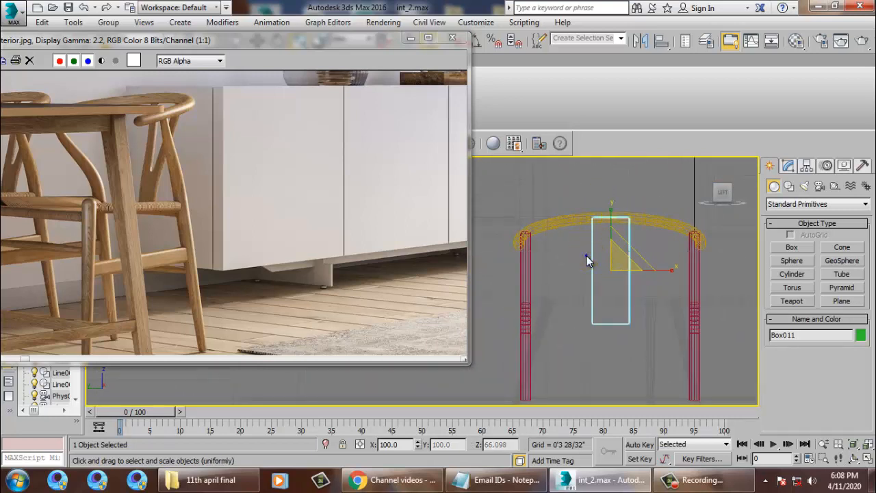
right_click(587, 255)
mouse_move(645, 382)
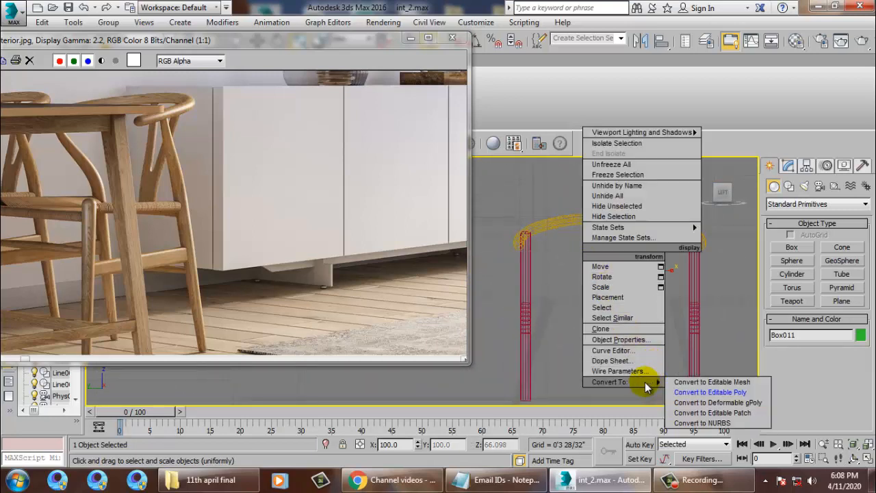
click(716, 392)
key(1)
drag(588, 303, 669, 352)
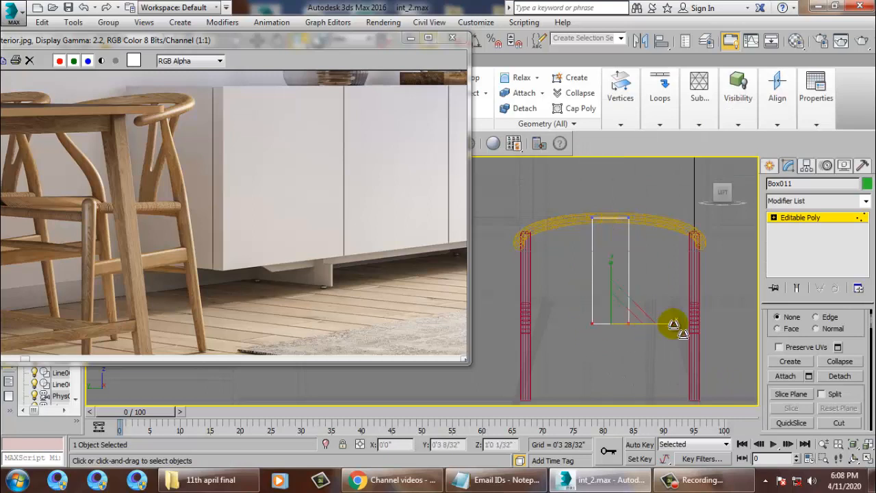
drag(670, 322, 658, 326)
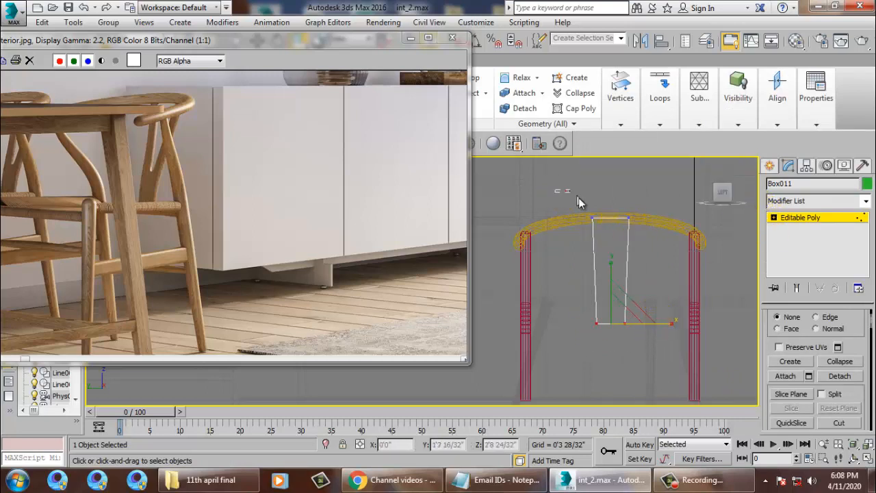
Slant the backrest in the front view, moving its top vertices to X -4'6 14/32" at the rail and its bottom ones to X -5'0 1/32"
alt+middle_drag(567, 196, 630, 230)
drag(622, 221, 621, 221)
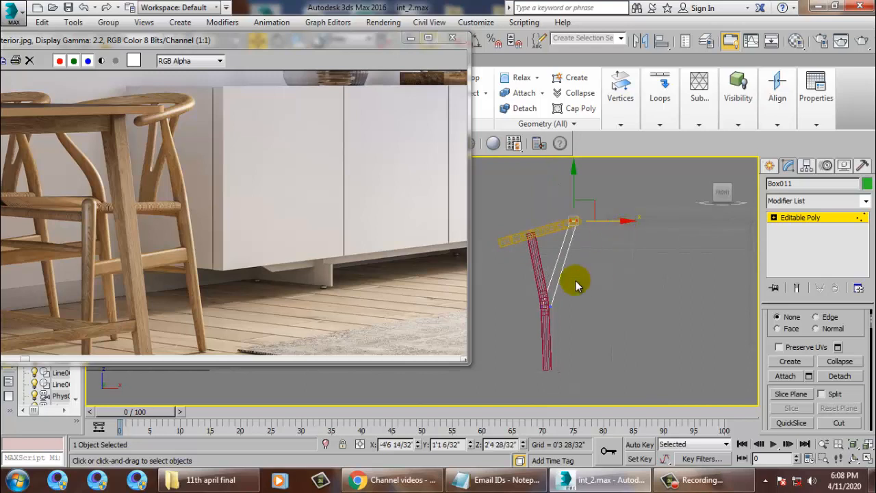
drag(601, 344, 601, 344)
drag(554, 276, 544, 250)
drag(583, 303, 580, 302)
Leave vertex editing in the left view, shift the reference photo off the modeling tools, and start Swift Loop on the backrest
key(alt+w)
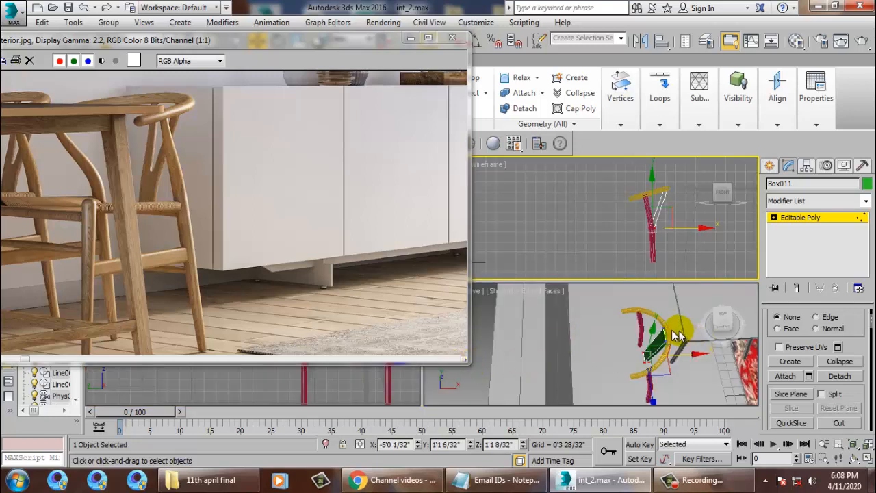
right_click(390, 395)
key(alt+w)
key(z)
middle_drag(518, 340, 563, 315)
scroll(587, 285, down, 5)
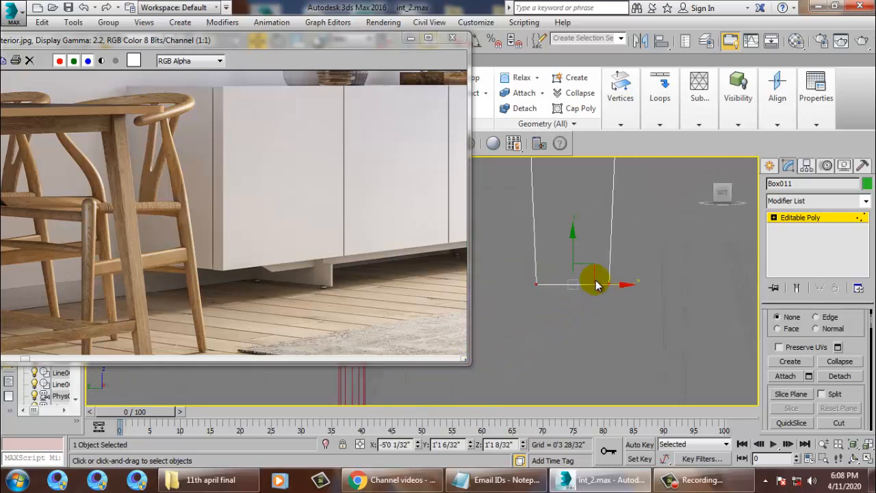
middle_drag(601, 256, 631, 336)
scroll(626, 308, down, 3)
middle_drag(625, 267, 628, 277)
scroll(635, 281, up, 6)
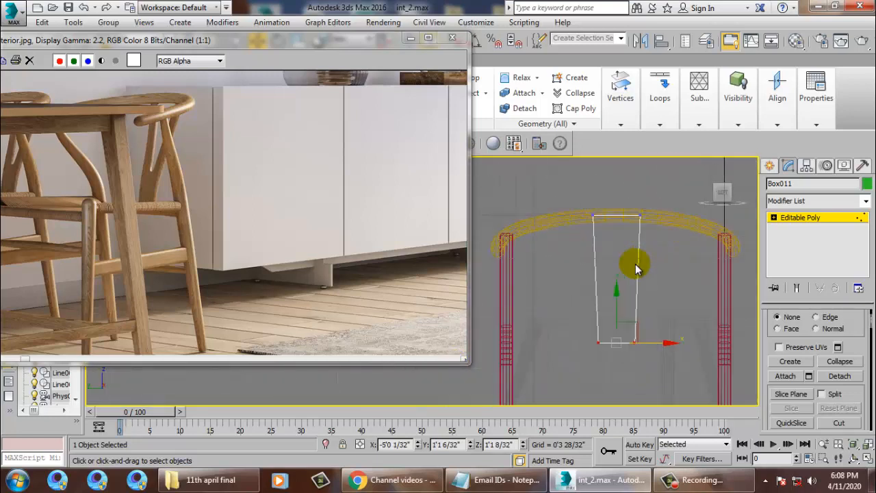
click(817, 216)
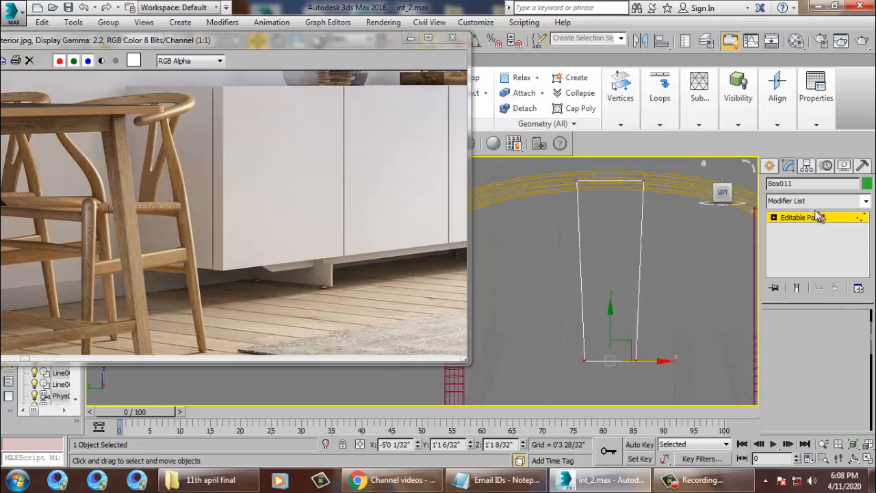
drag(314, 36, 235, 46)
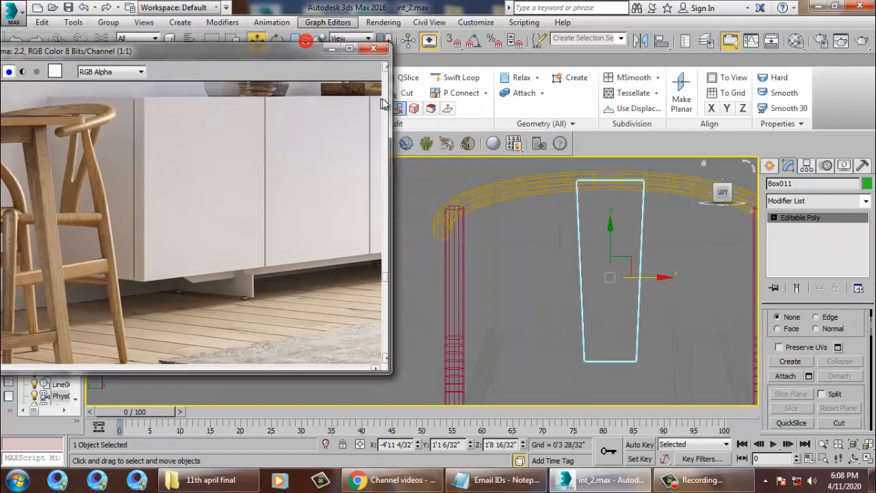
click(461, 78)
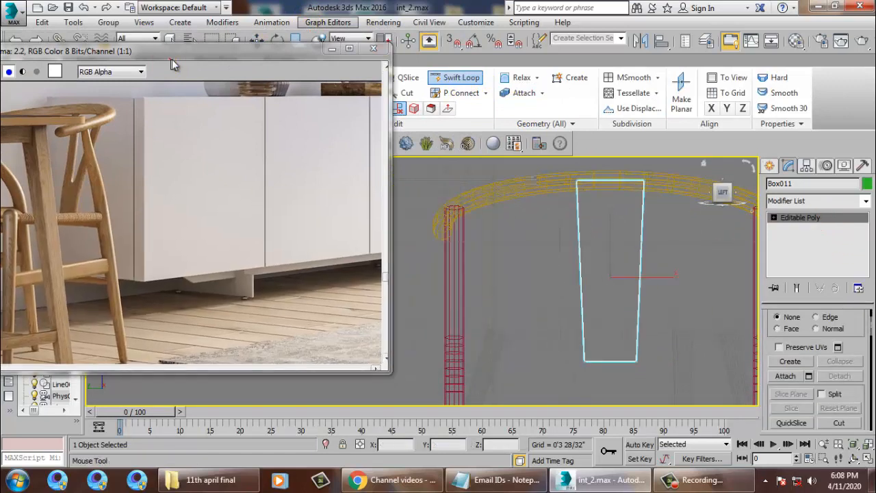